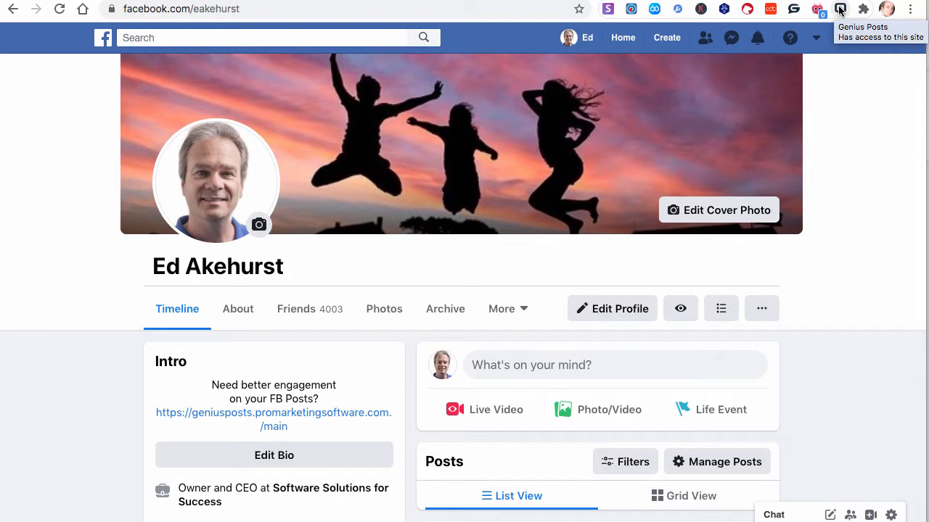
Look over the Genius Posts extension's start page and its list of options, and close it.
click(839, 8)
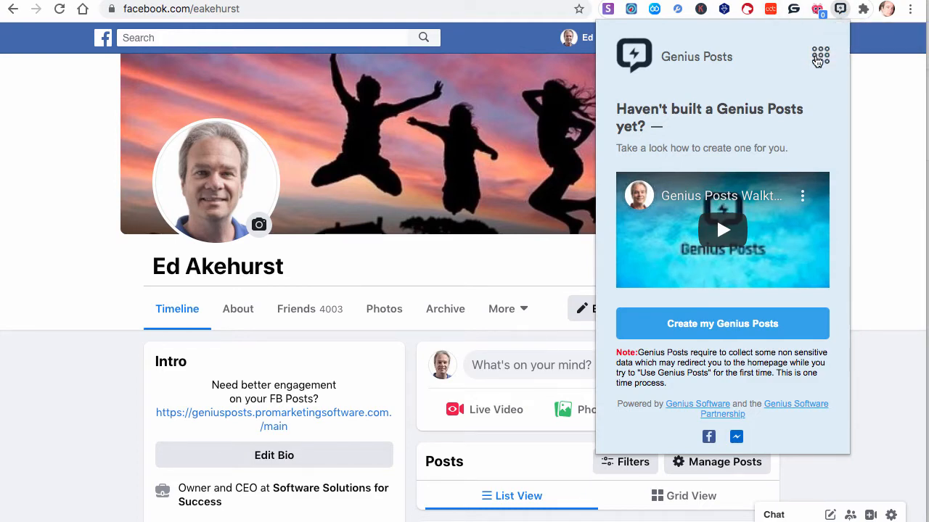
click(819, 52)
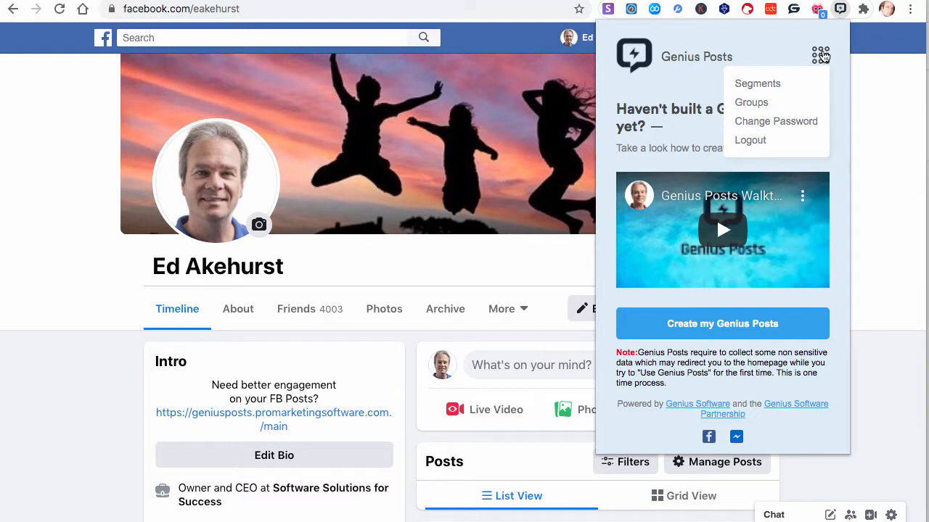
click(839, 9)
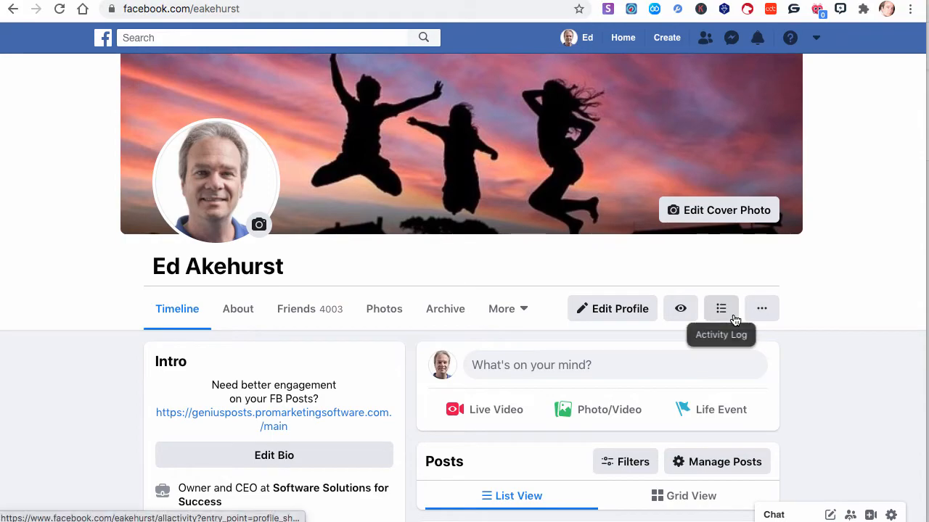
Find the August 9 test post on the profile timeline and look through its post options.
scroll(734, 320, down, 15)
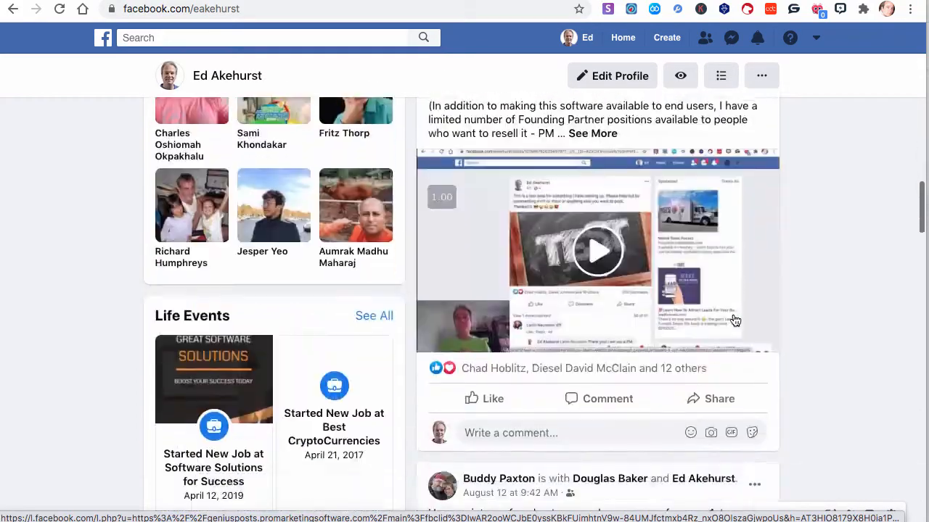
scroll(734, 319, down, 20)
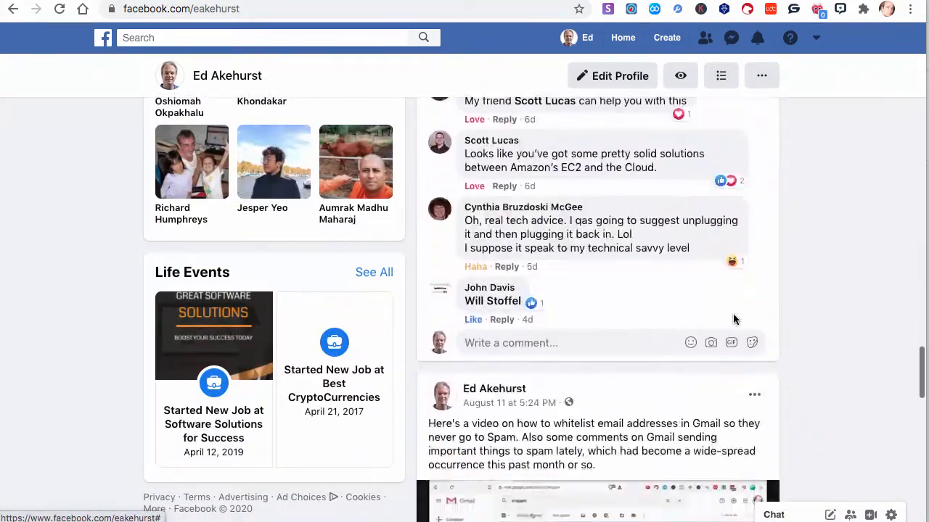
scroll(734, 319, down, 15)
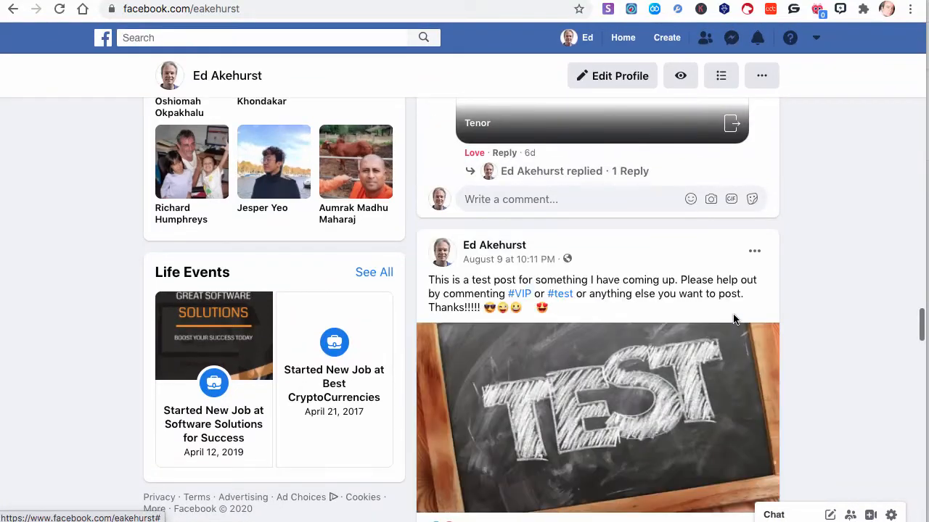
scroll(735, 320, down, 2)
scroll(808, 170, down, 1)
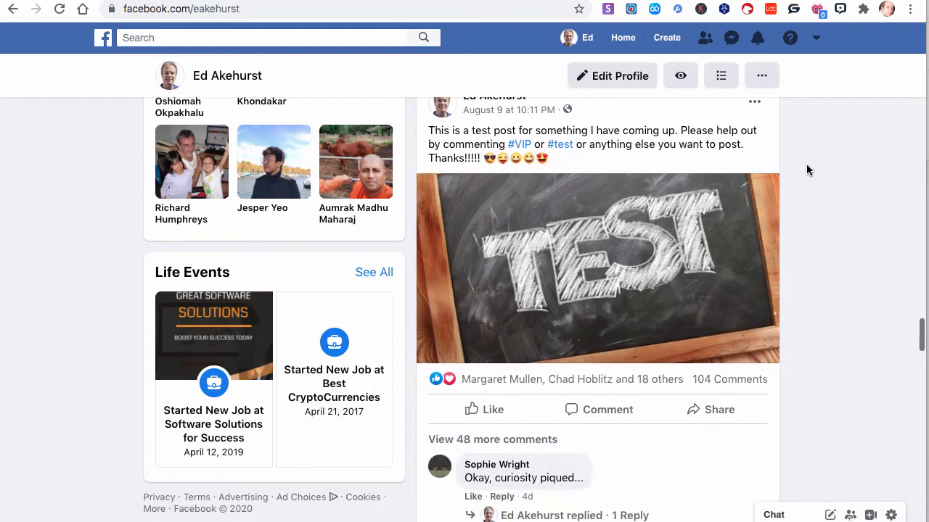
scroll(808, 170, up, 1)
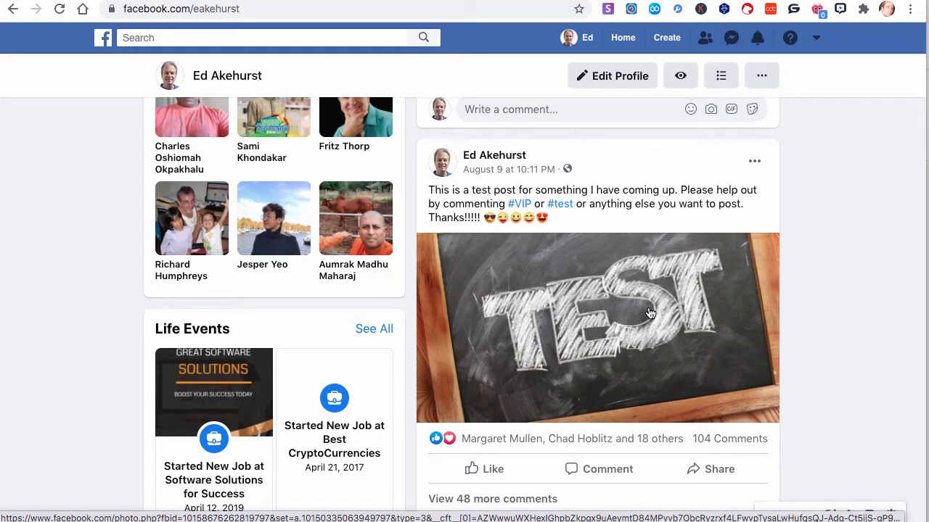
scroll(650, 313, up, 1)
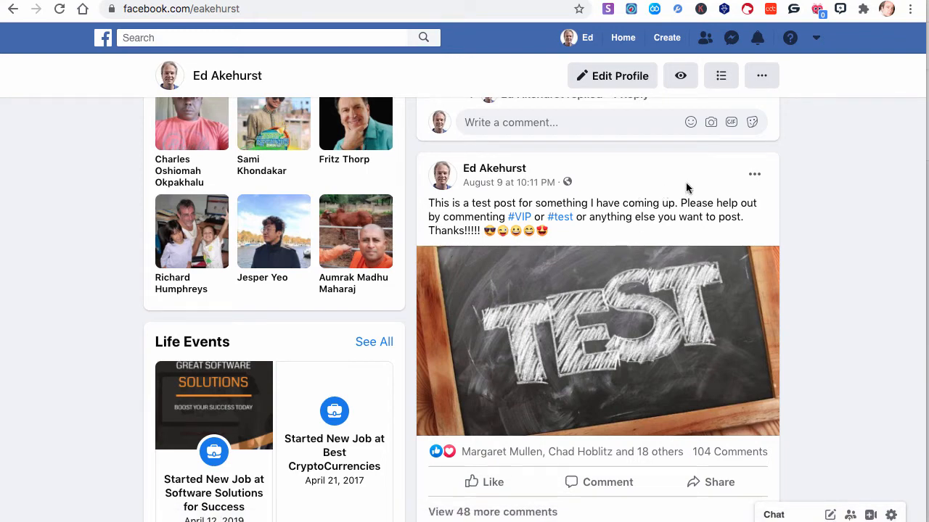
click(755, 178)
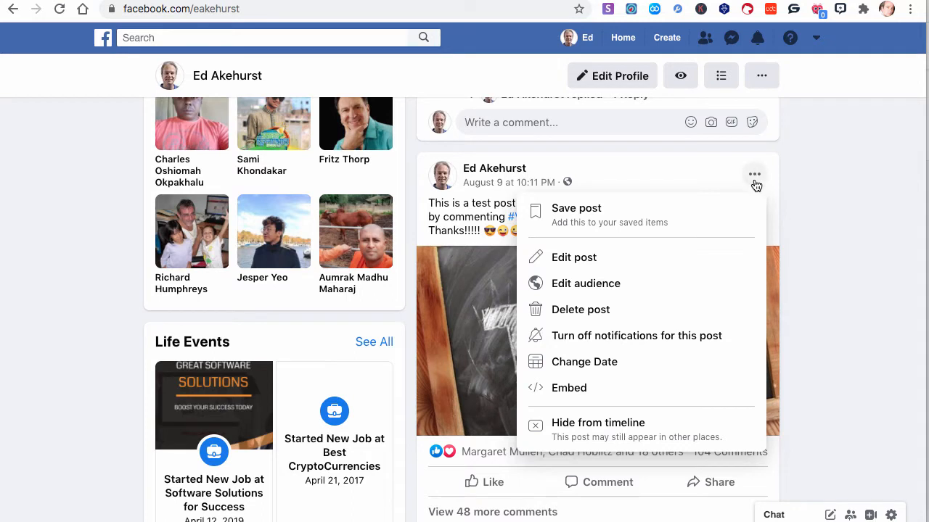
click(634, 164)
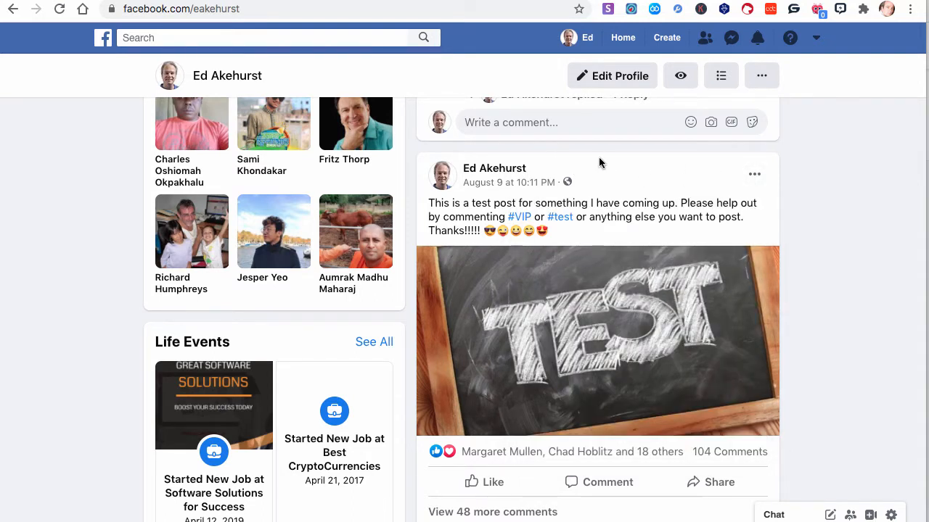
click(754, 174)
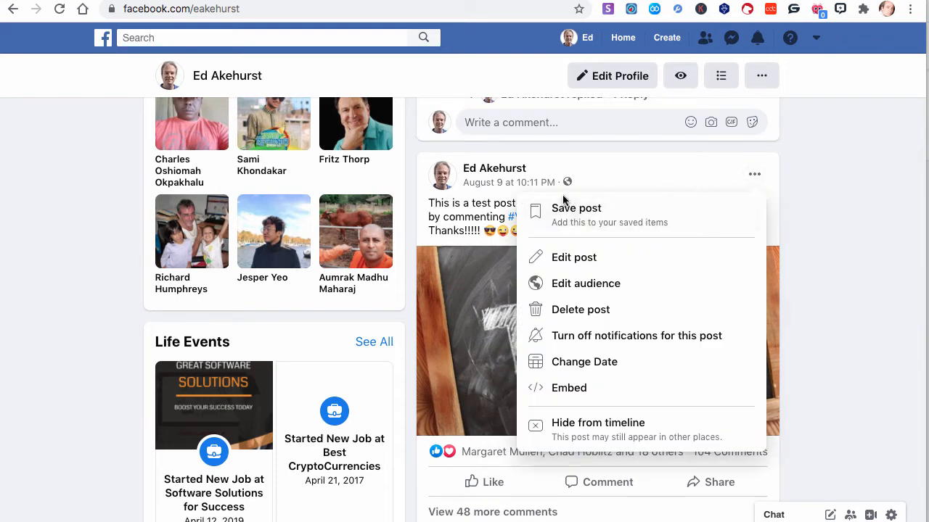
click(584, 161)
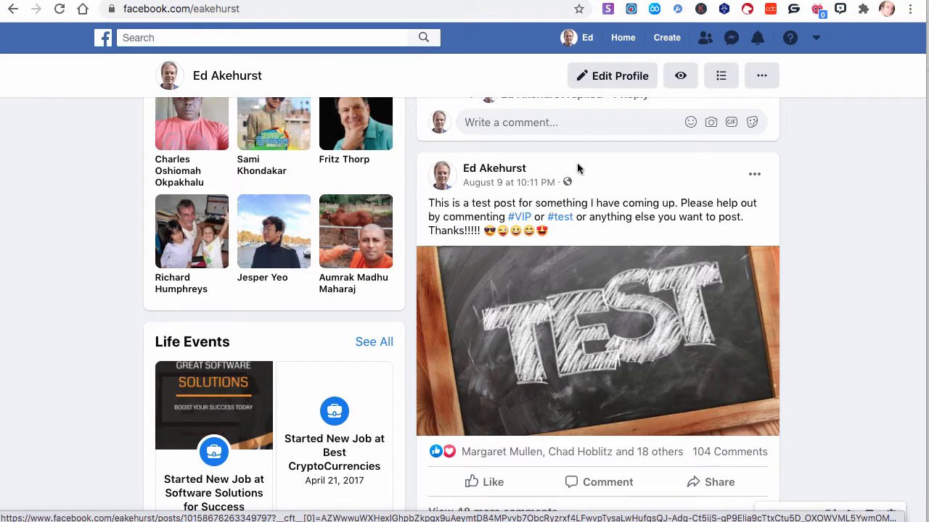
Open the August 9 test post on its own page and choose Use Genius Posts for it.
click(527, 185)
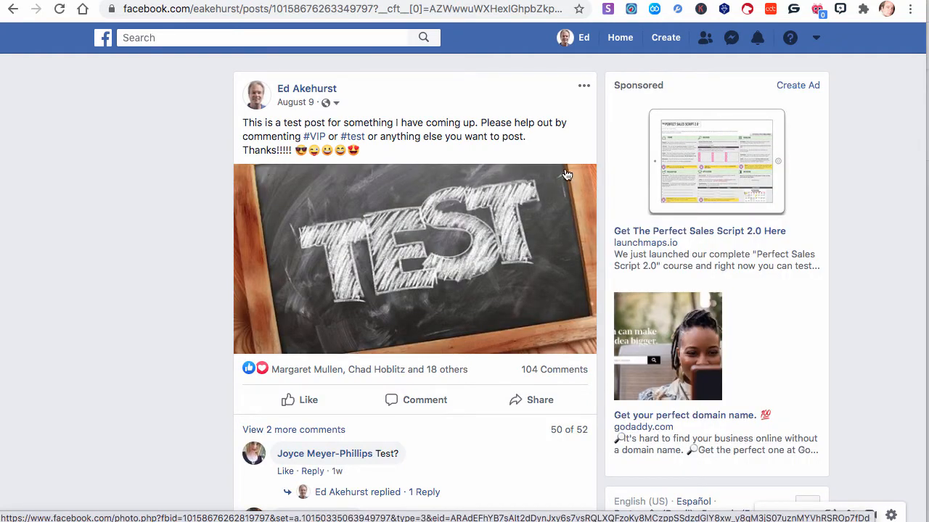
click(584, 90)
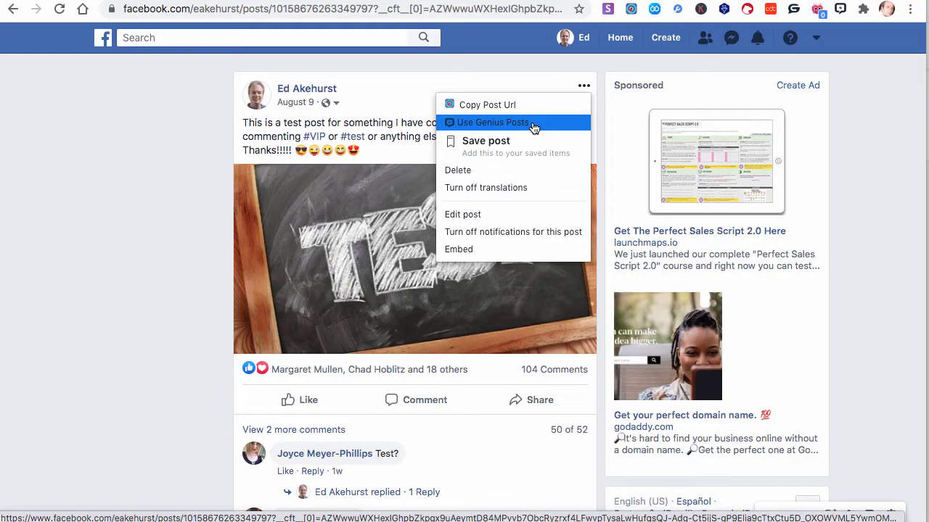
click(534, 123)
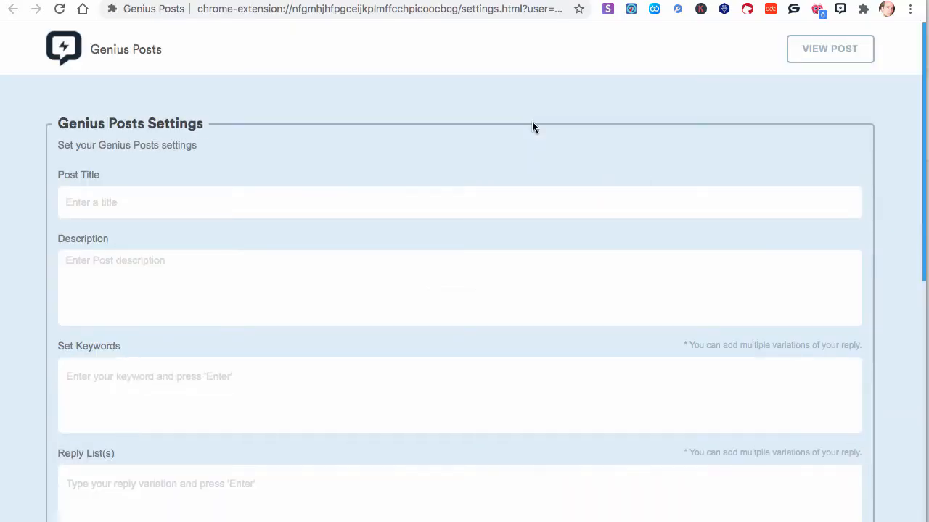
View the linked Facebook post from the Genius Posts settings to check that it is the right one.
click(826, 52)
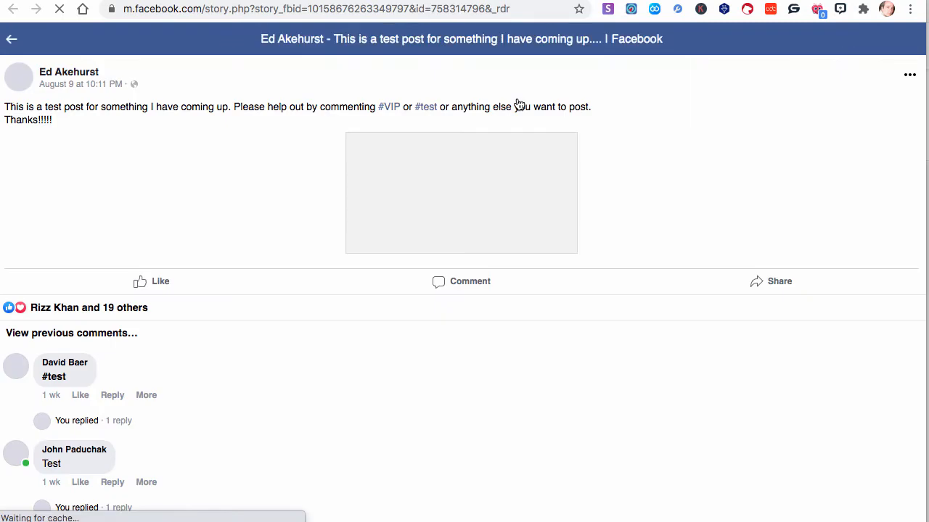
scroll(323, 183, down, 3)
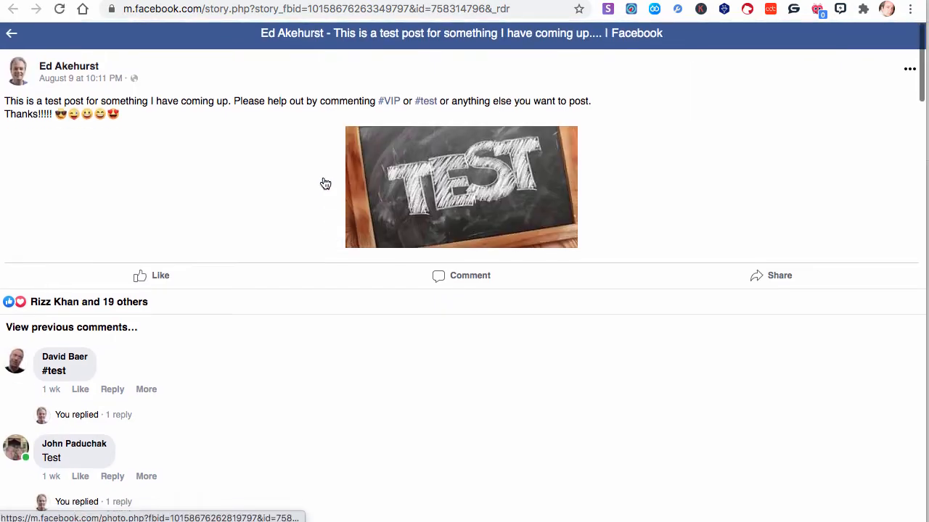
scroll(326, 184, up, 3)
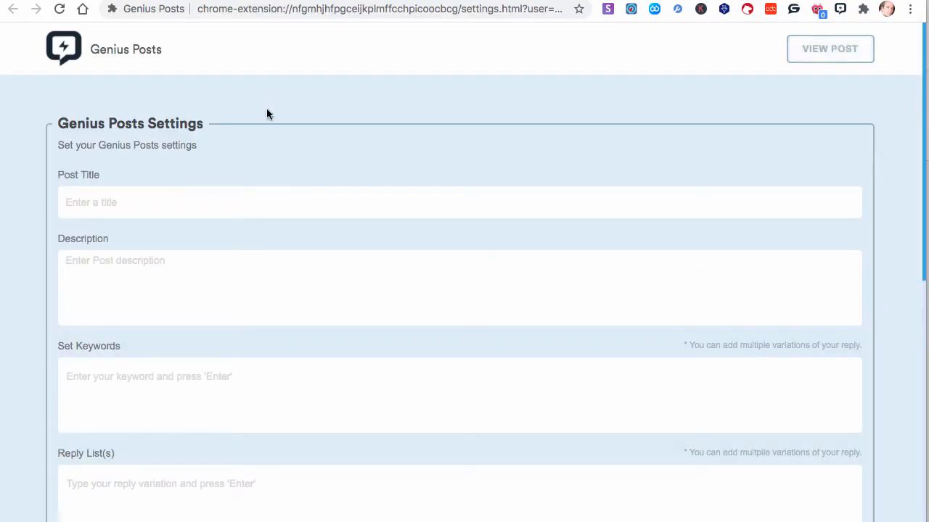
Set the post title to "Test Post" in the Genius Posts settings.
scroll(267, 114, down, 3)
scroll(166, 108, up, 3)
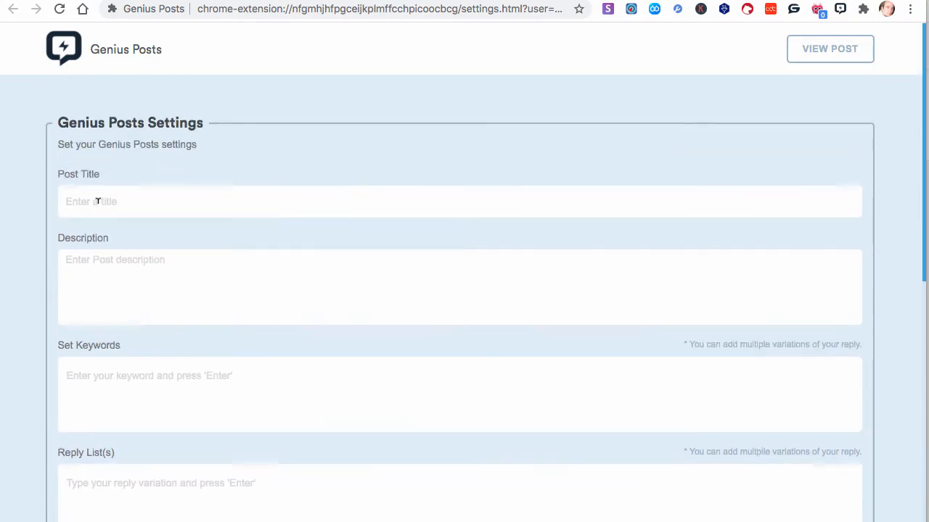
click(97, 201)
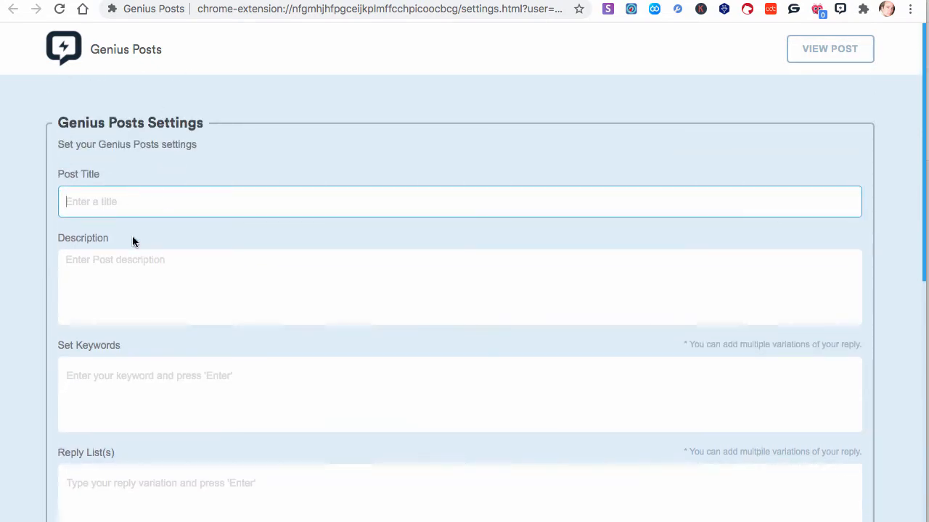
click(120, 293)
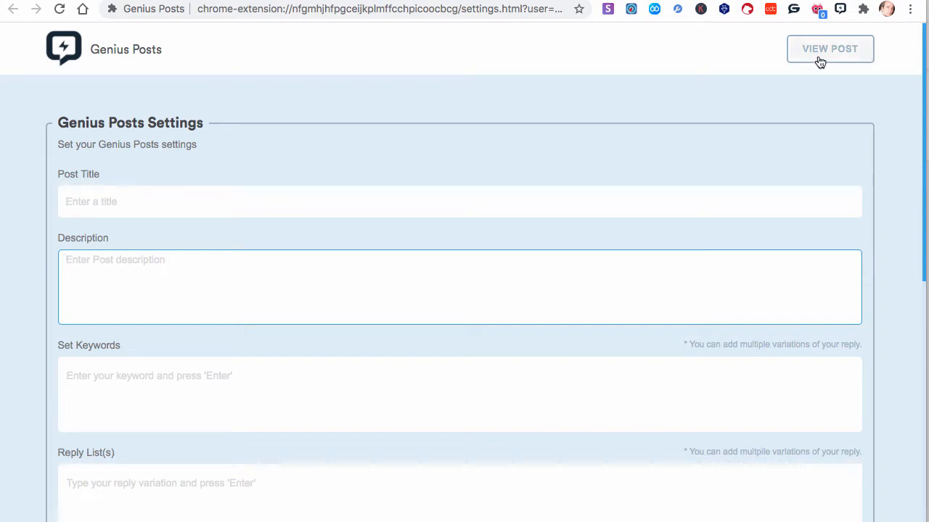
click(131, 201)
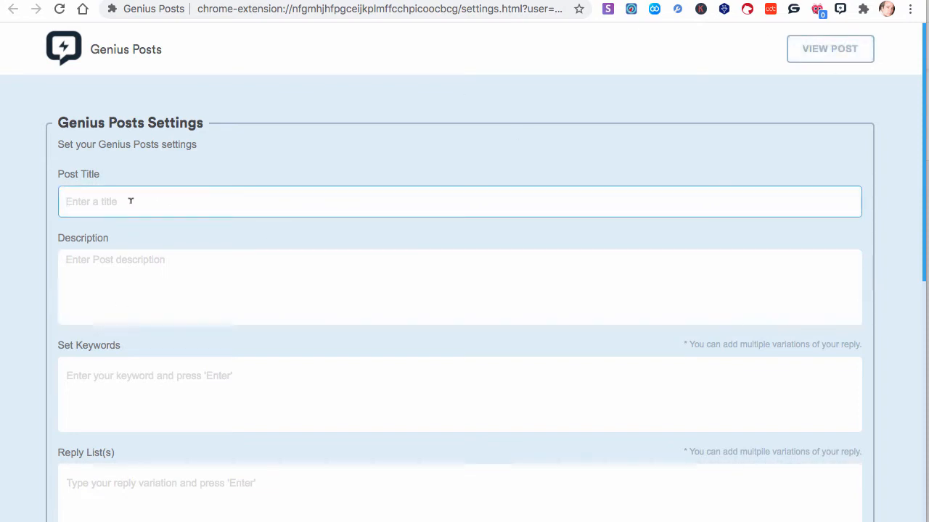
text(Test Post)
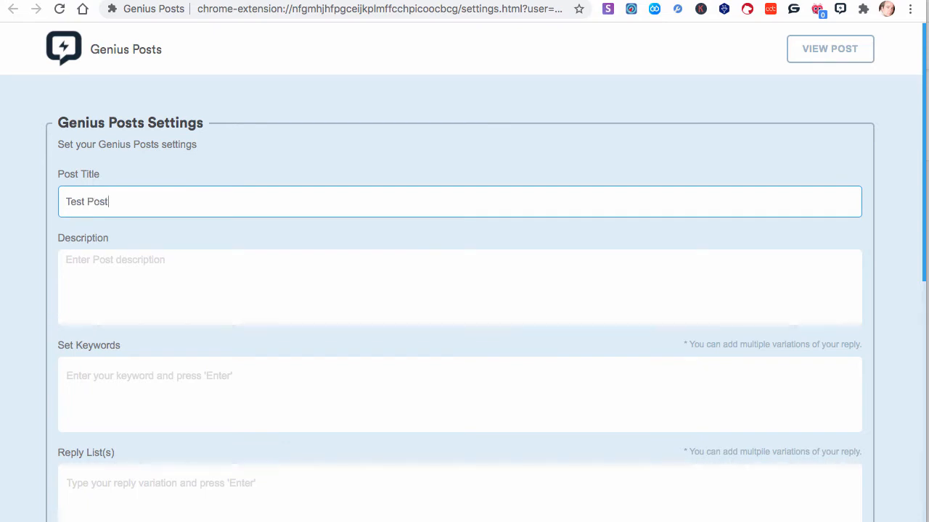
Enter "Test Post for training videos" as the post description.
click(104, 271)
text(Test Post)
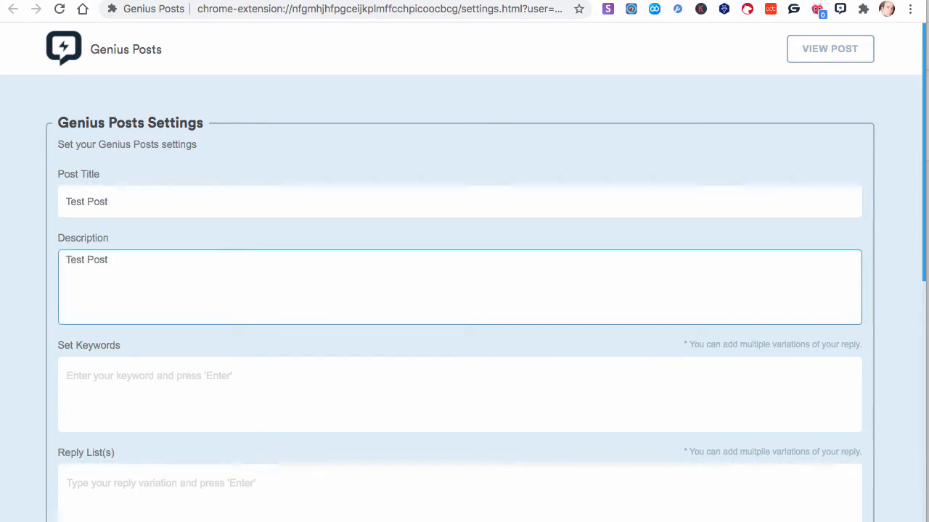
text( for trainign vdi)
key(BackSpace)
key(BackSpace)
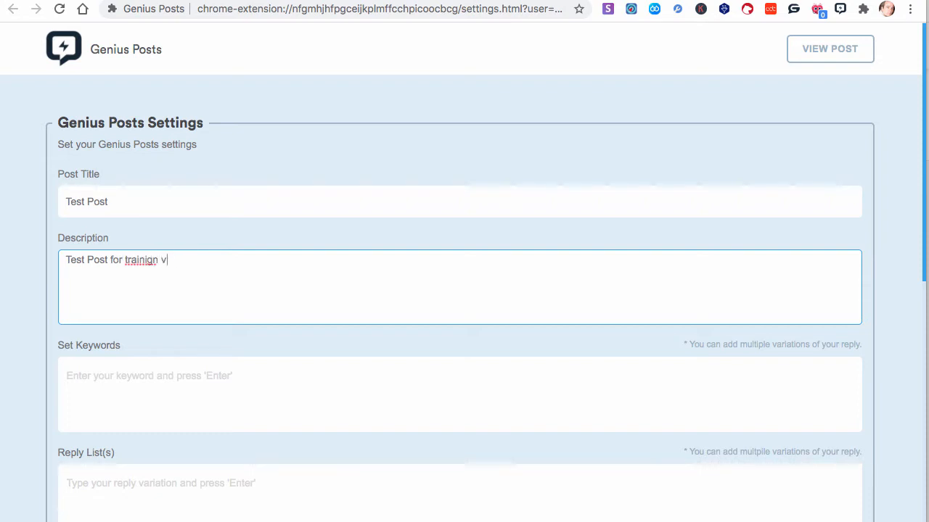
text(ied)
key(BackSpace)
key(BackSpace)
text(deos)
click(158, 260)
key(BackSpace)
key(BackSpace)
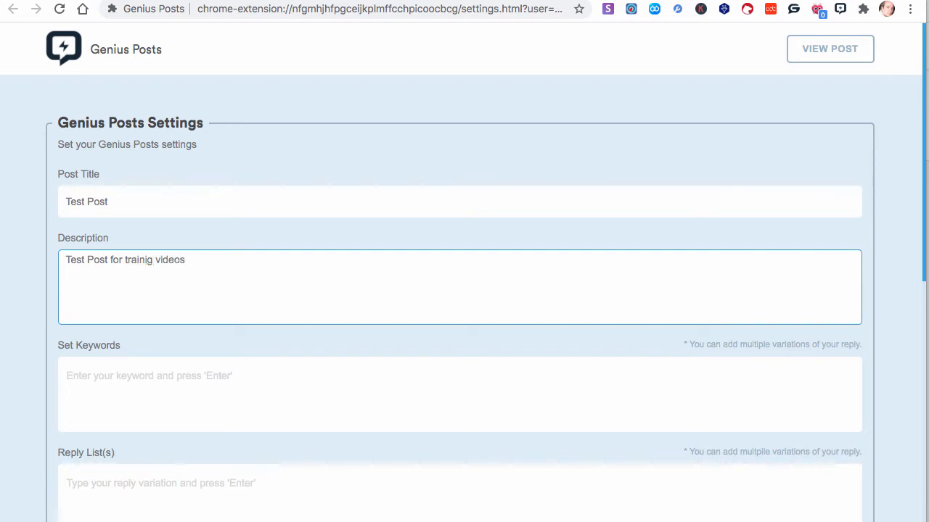
text(ng)
Check the text of the Facebook test post for the hashtags that people are asked to comment with.
scroll(181, 300, down, 2)
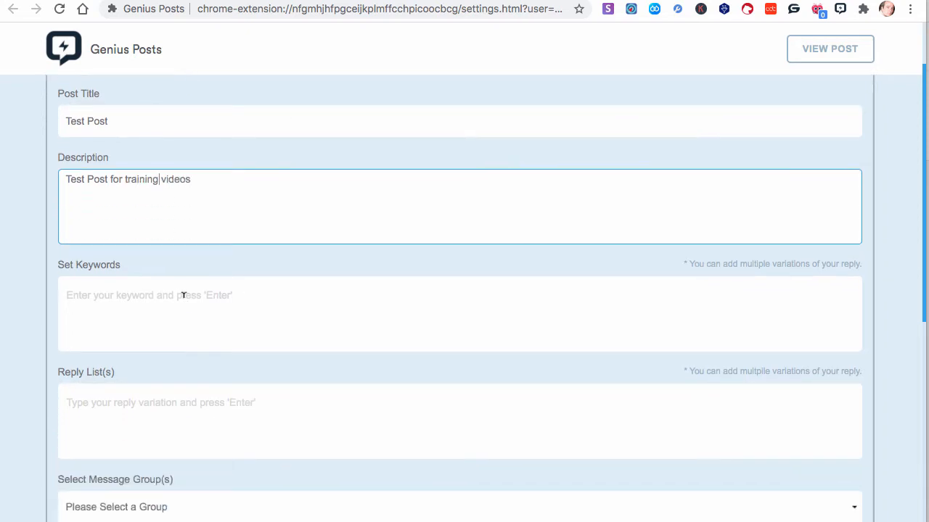
click(183, 294)
scroll(182, 291, up, 1)
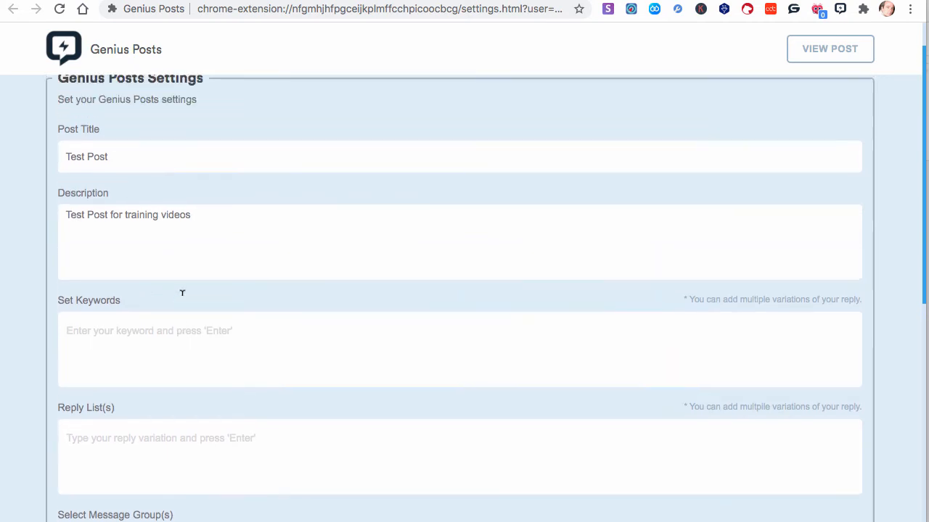
scroll(182, 297, down, 3)
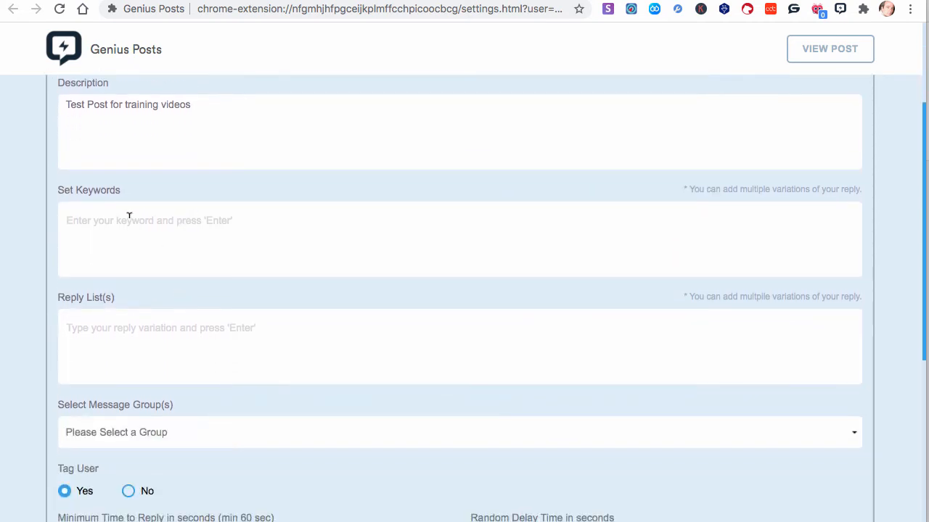
scroll(150, 221, up, 1)
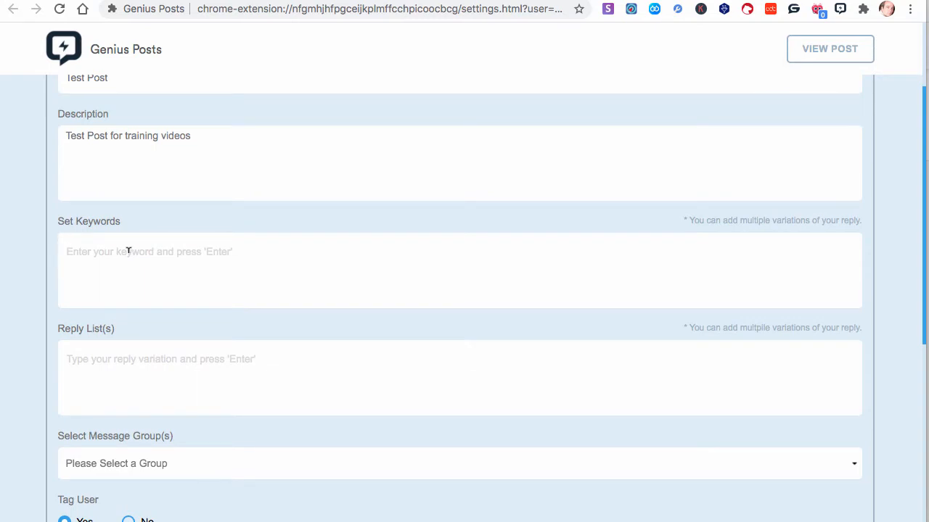
scroll(129, 251, up, 4)
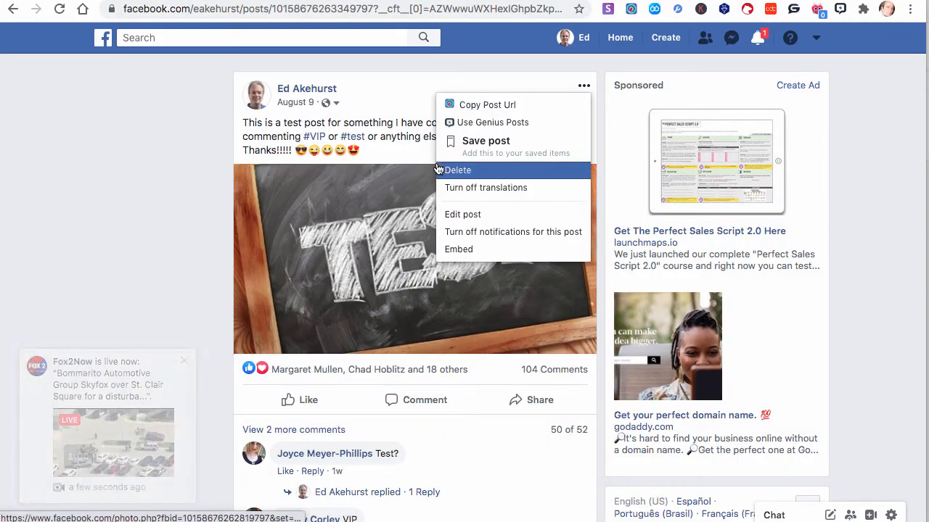
click(472, 103)
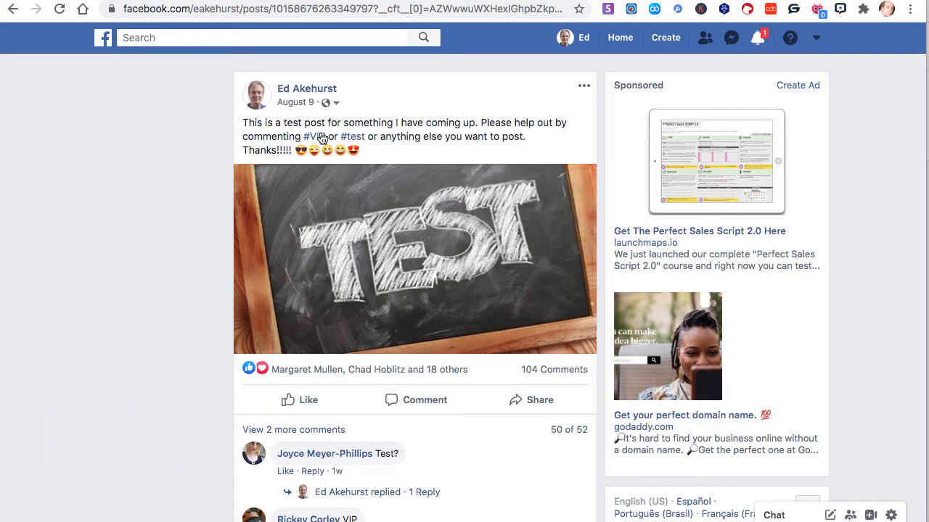
drag(302, 136, 382, 131)
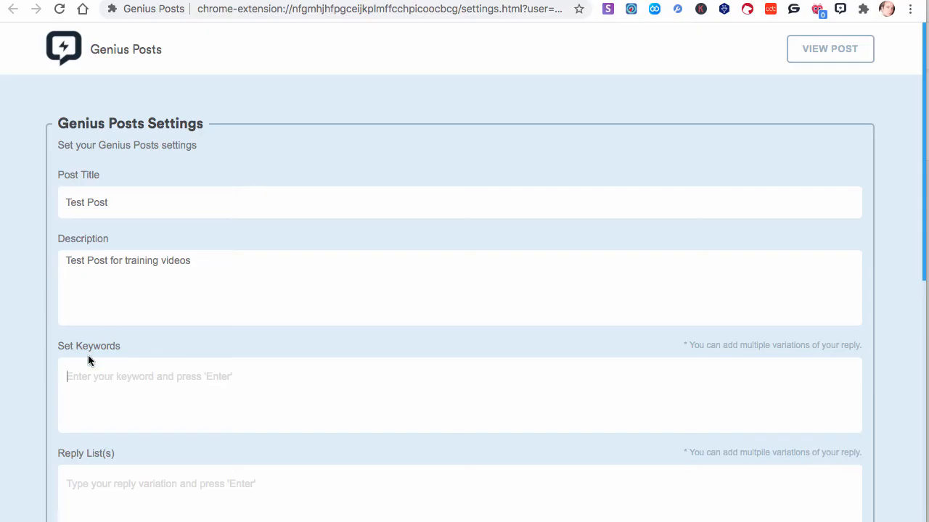
Add vip, test, #vip and #test as separate comment keywords for the post.
text(vip)
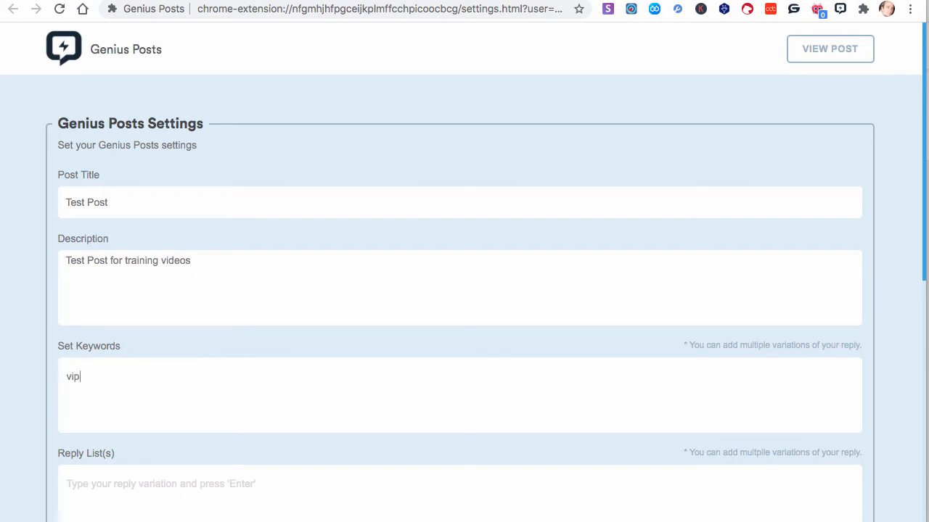
key(Return)
text(test)
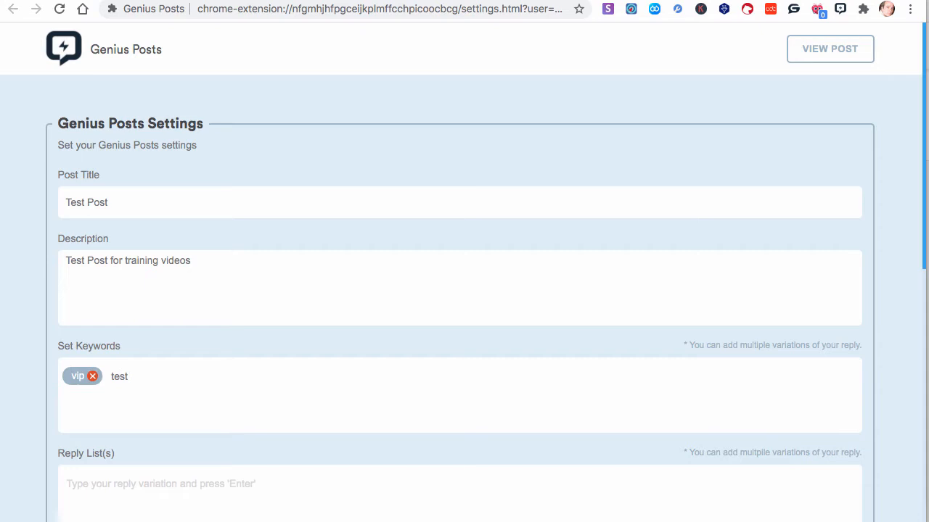
key(Return)
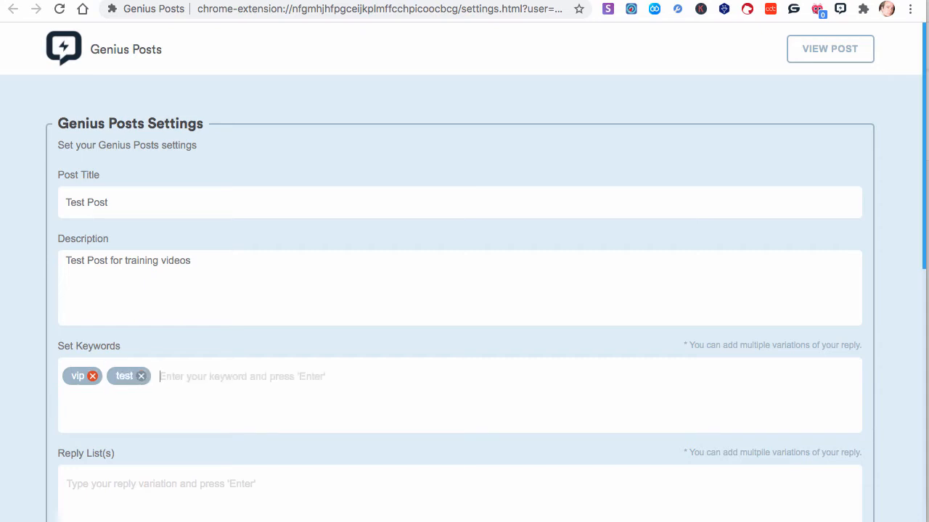
scroll(464, 290, down, 1)
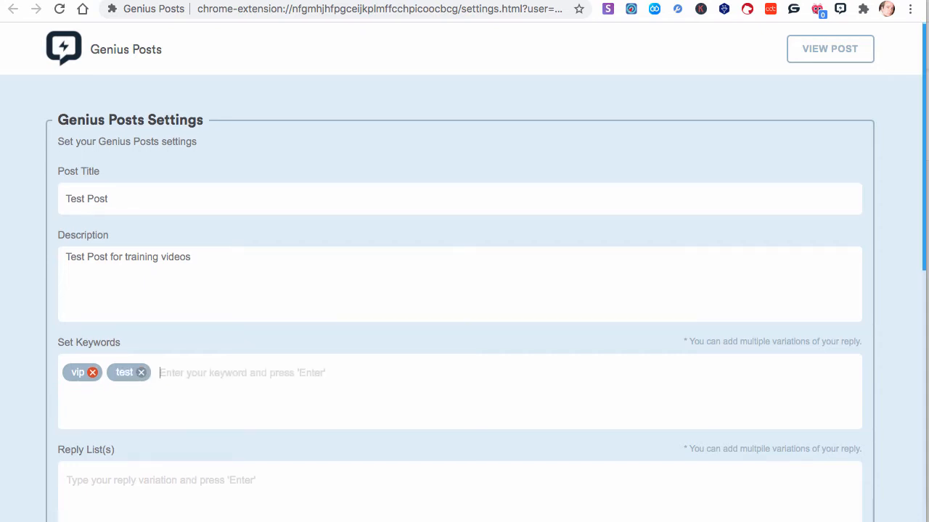
text(#vip)
key(Return)
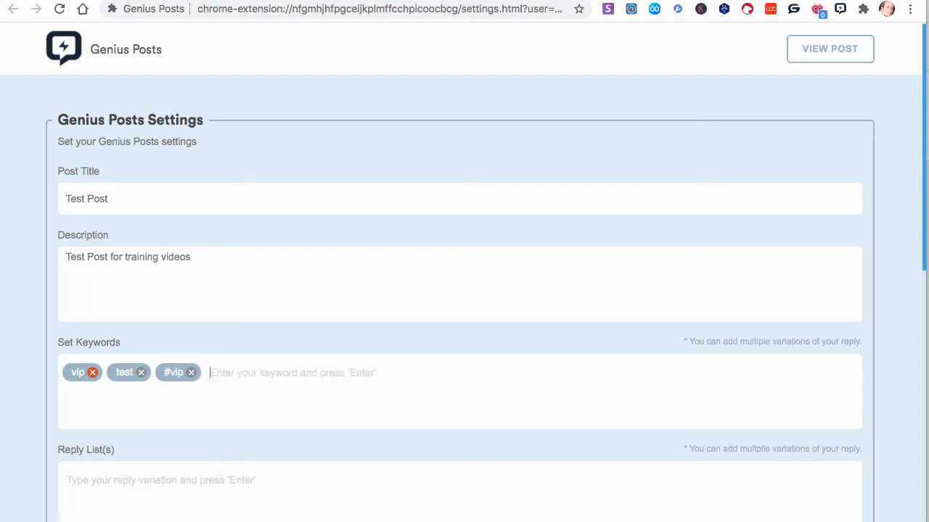
text(#test)
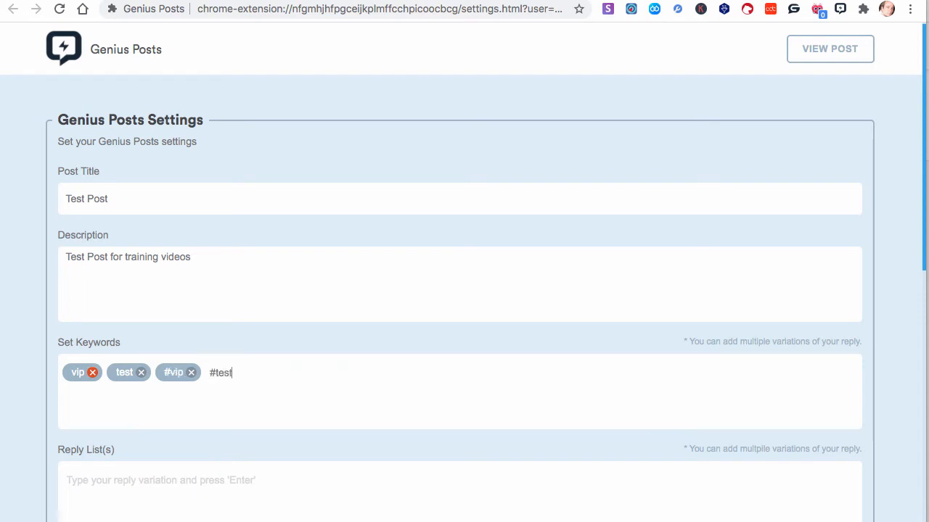
key(Return)
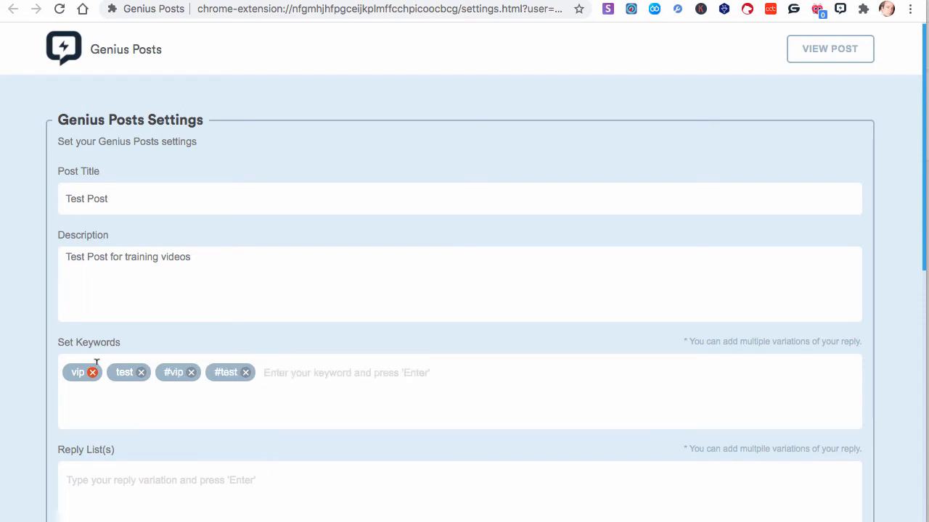
Add "Thanks for replying. Check your PMs." as the first variation in the reply list.
scroll(178, 415, down, 3)
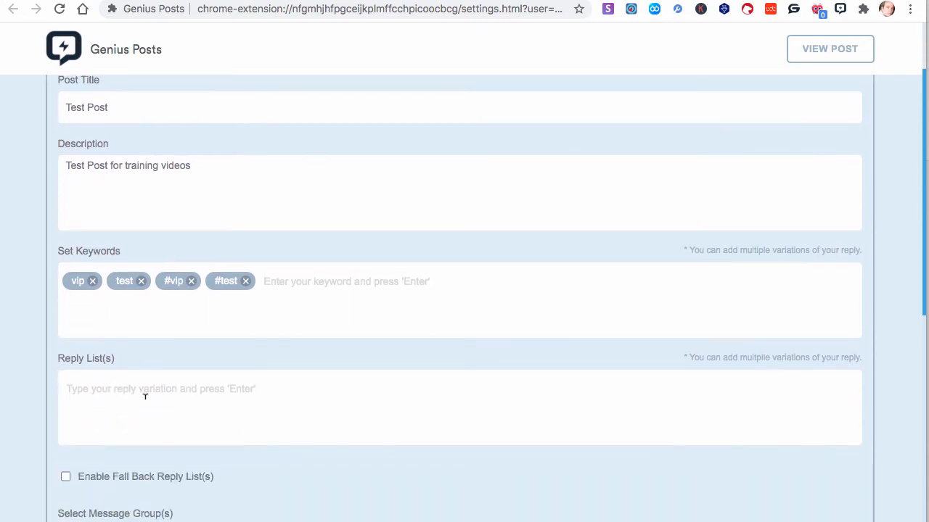
click(145, 396)
click(128, 391)
text(Thanks f)
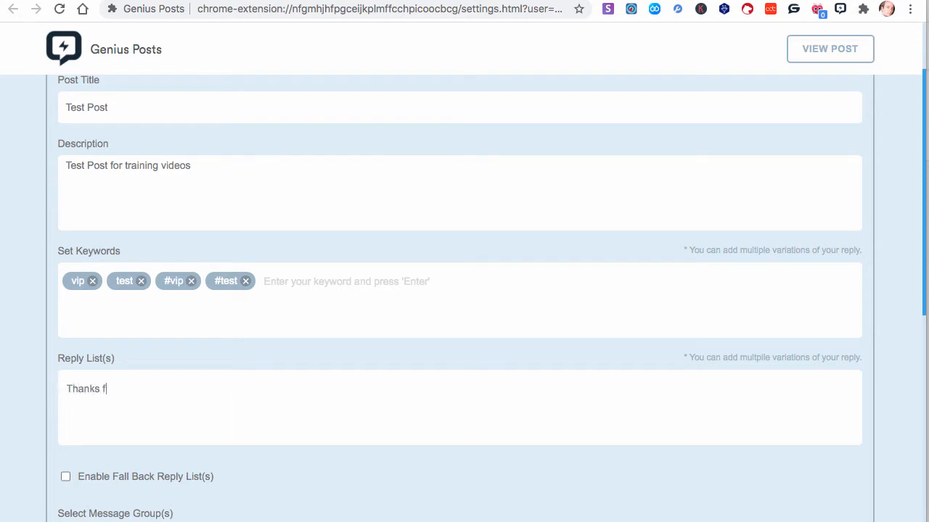
text(or replying. Check your )
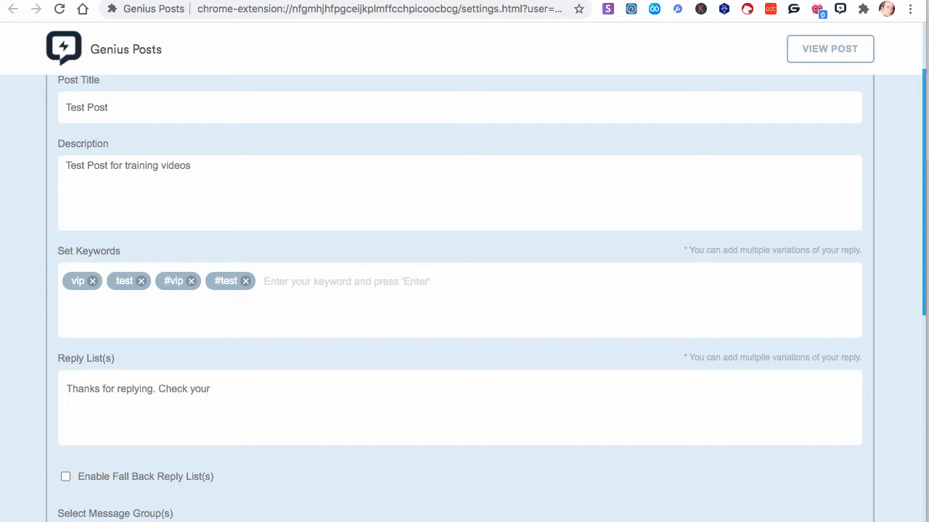
text(PMs.)
scroll(218, 349, down, 1)
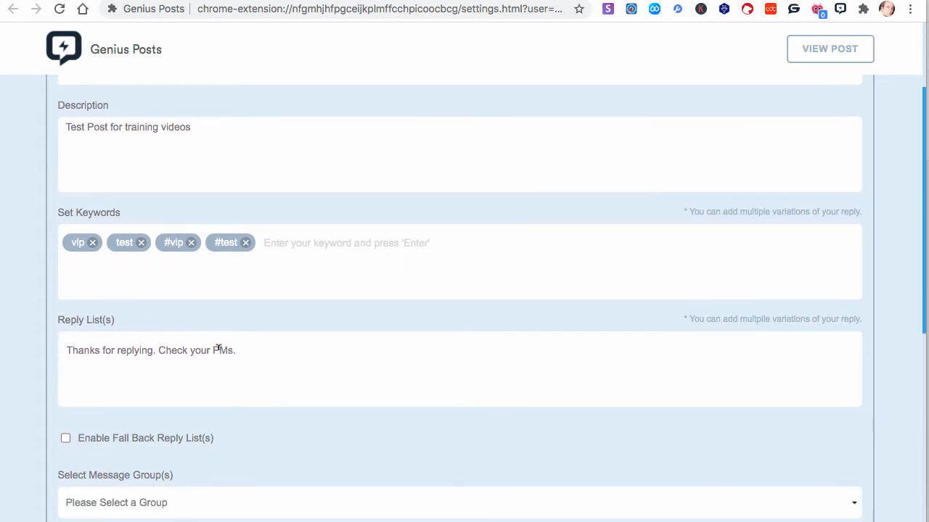
key(Return)
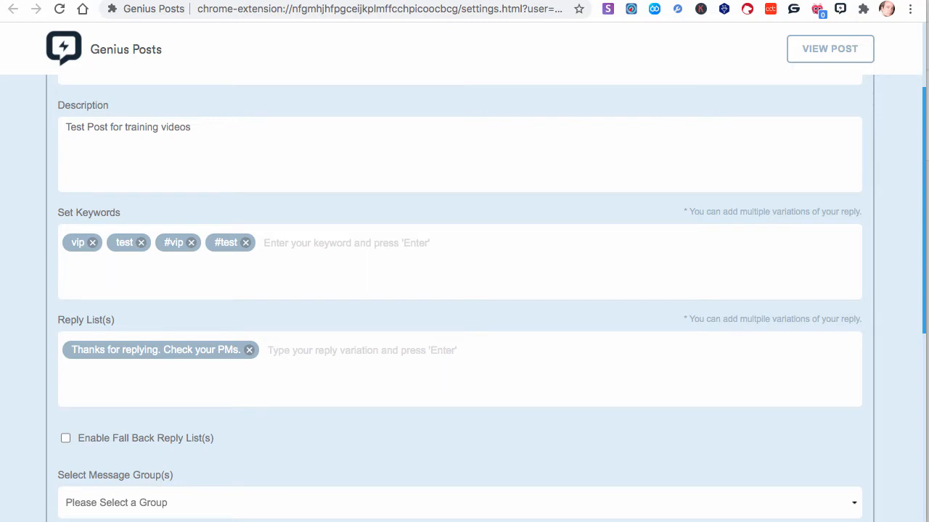
Add the reply variations "Thank you - I sent you a PM." and "Thanks! PM sent." to the reply list.
text(Thank you - )
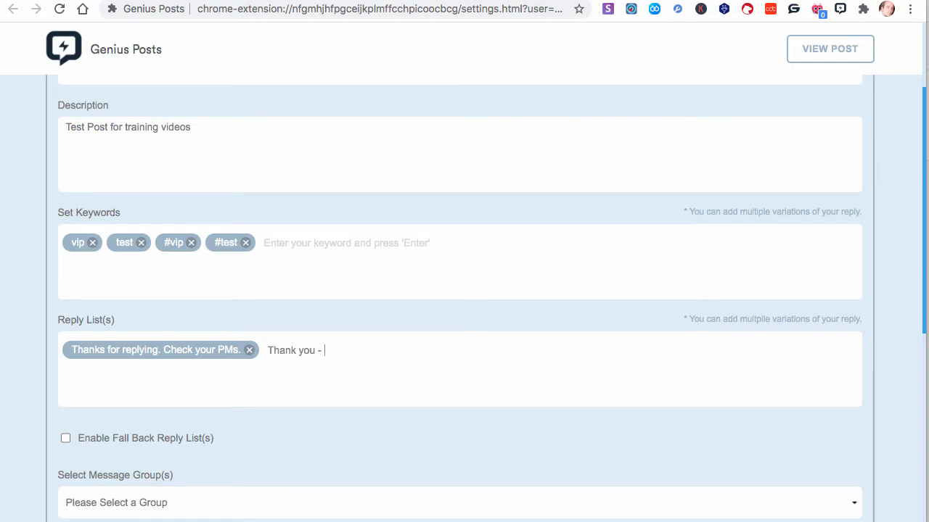
text(I sent you a PM.)
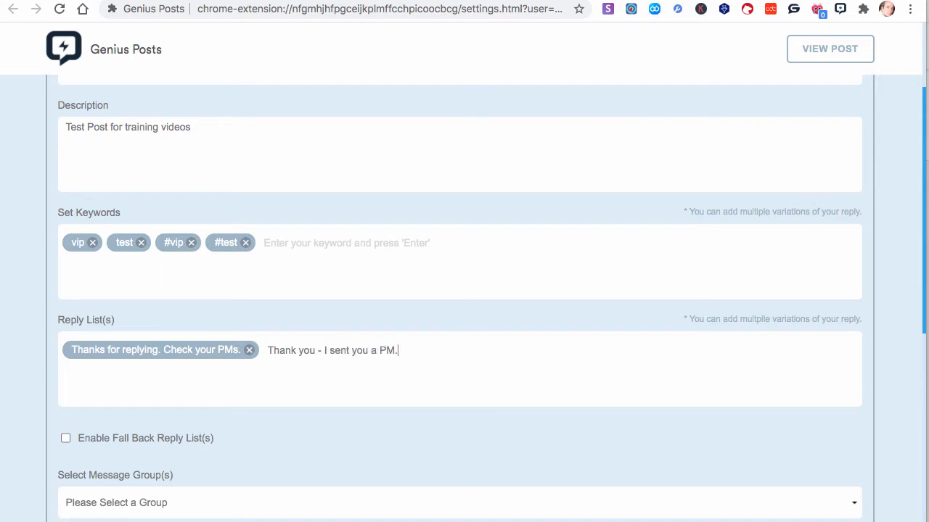
key(Return)
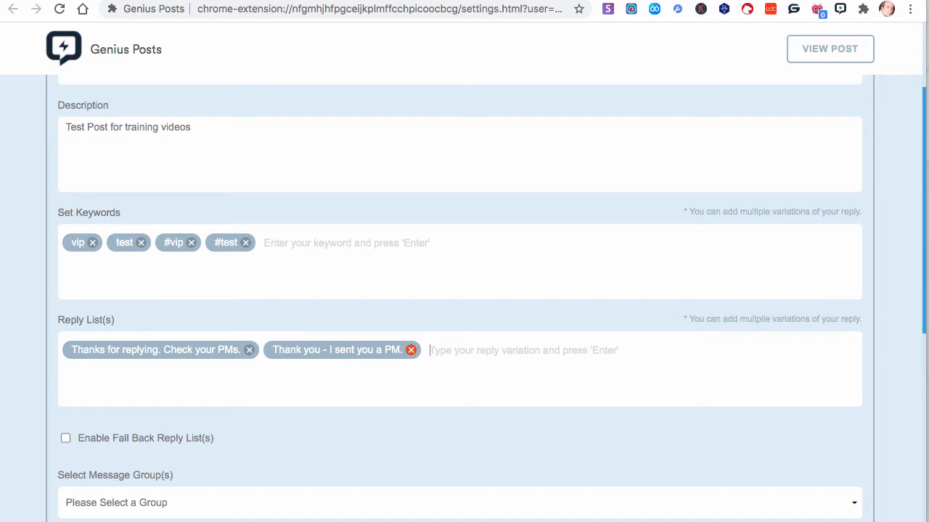
text(Th)
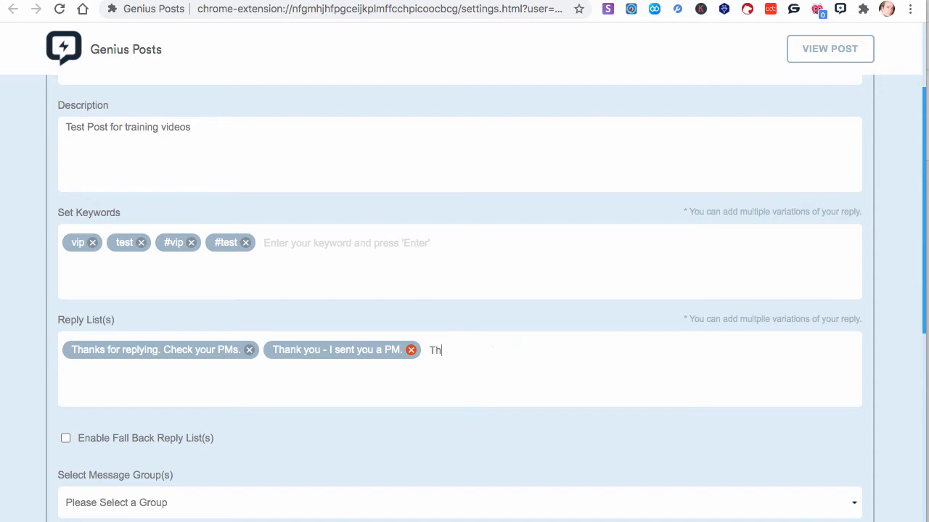
text(anks !PM sent.)
key(Return)
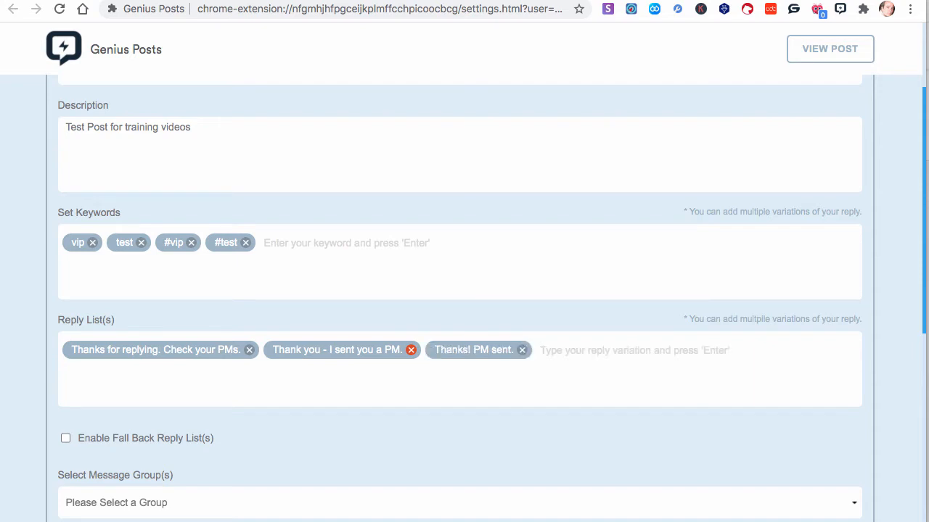
Add "I appreciate it. PM on the way!" as another variation in the reply list.
text(I appre)
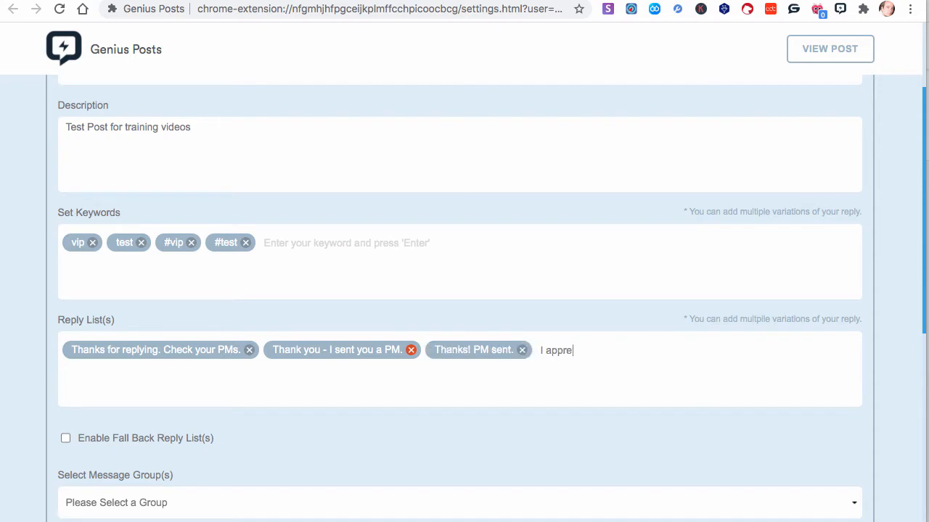
text(ciate it. PM on the way!)
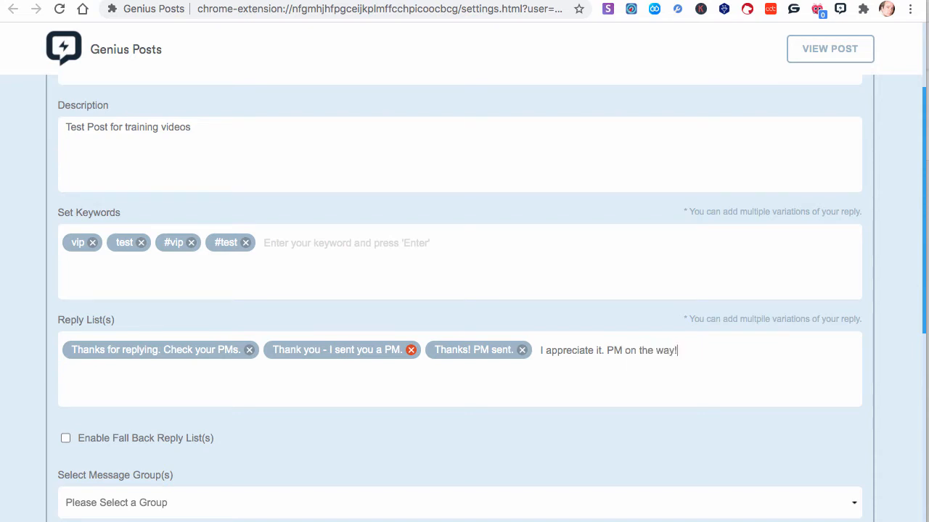
key(Return)
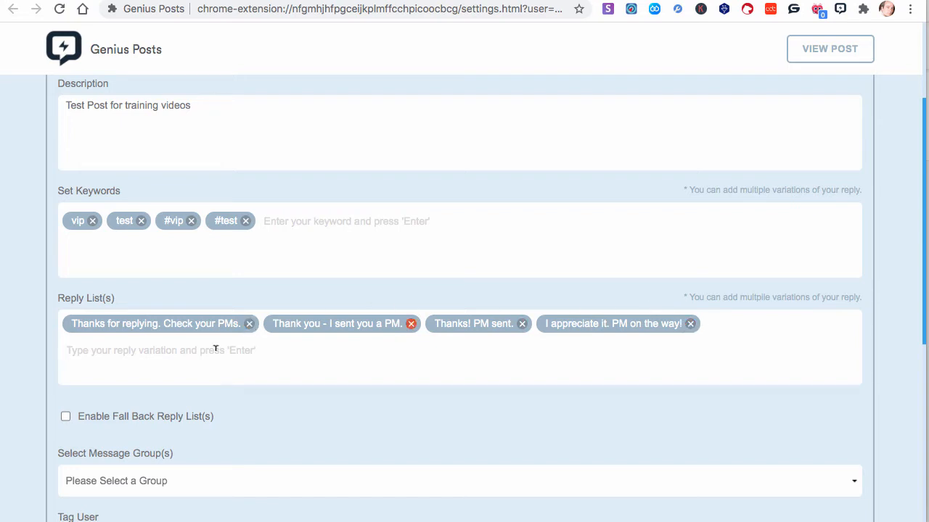
Add "Thank you for participating. I've sent a PM to you." as a fifth reply variation.
text(T)
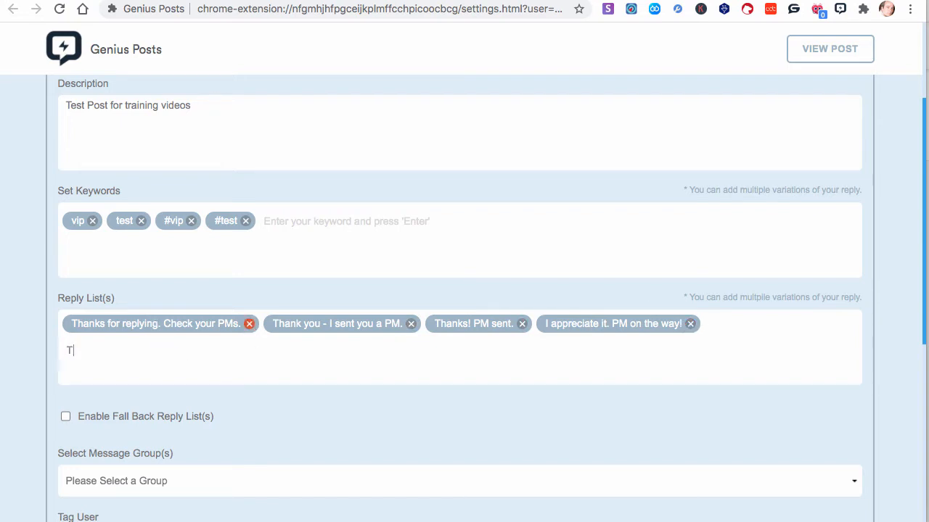
text(hank you for partci)
key(BackSpace)
key(BackSpace)
text(ici[ating)
key(BackSpace)
key(BackSpace)
key(BackSpace)
key(BackSpace)
key(BackSpace)
key(BackSpace)
key(BackSpace)
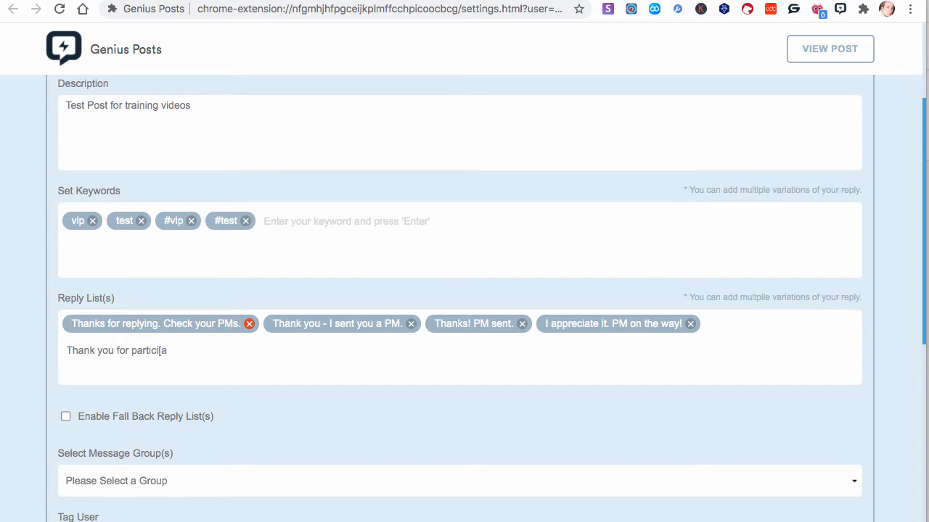
text(ipating. I've sent a PM to you.)
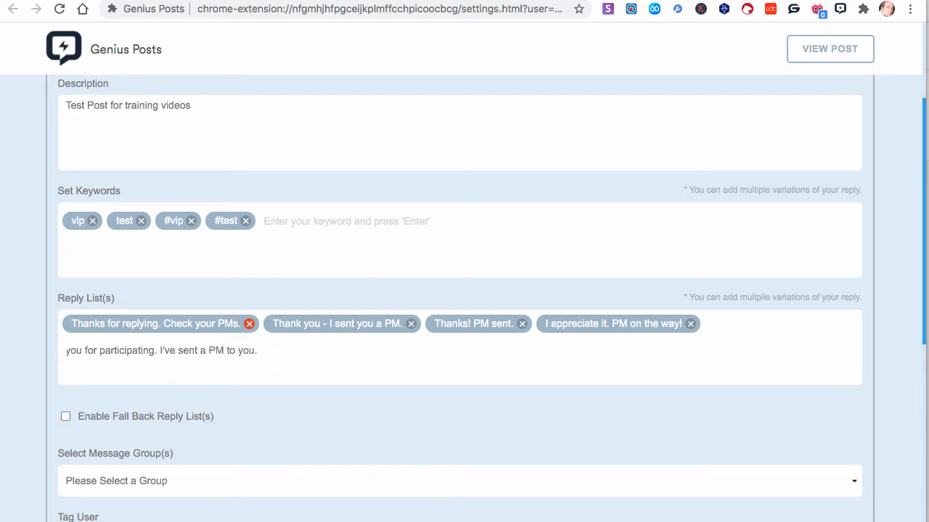
key(Return)
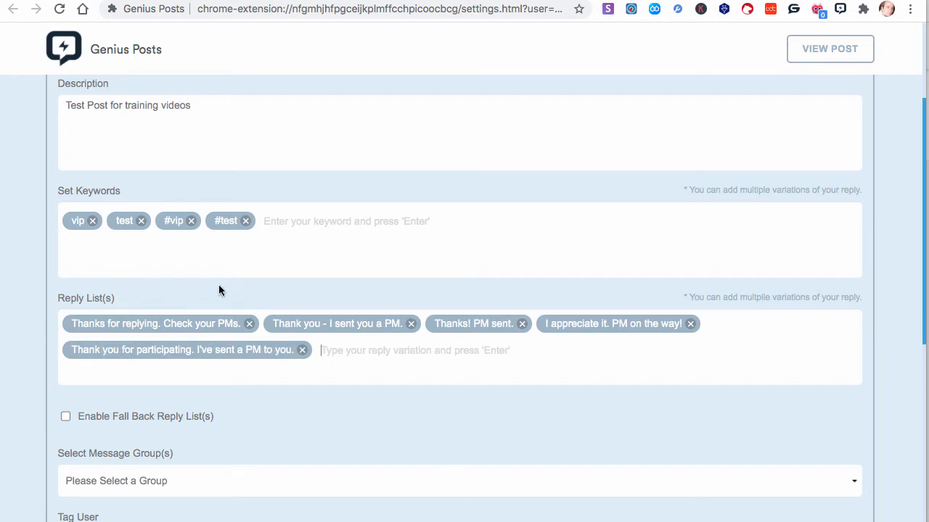
scroll(268, 333, down, 1)
scroll(268, 333, up, 3)
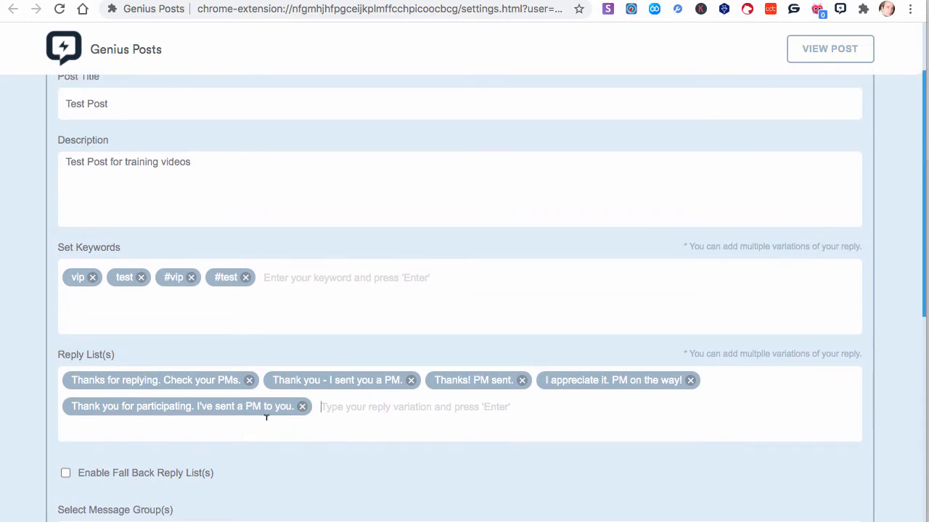
click(344, 405)
drag(125, 354, 64, 355)
scroll(234, 315, down, 1)
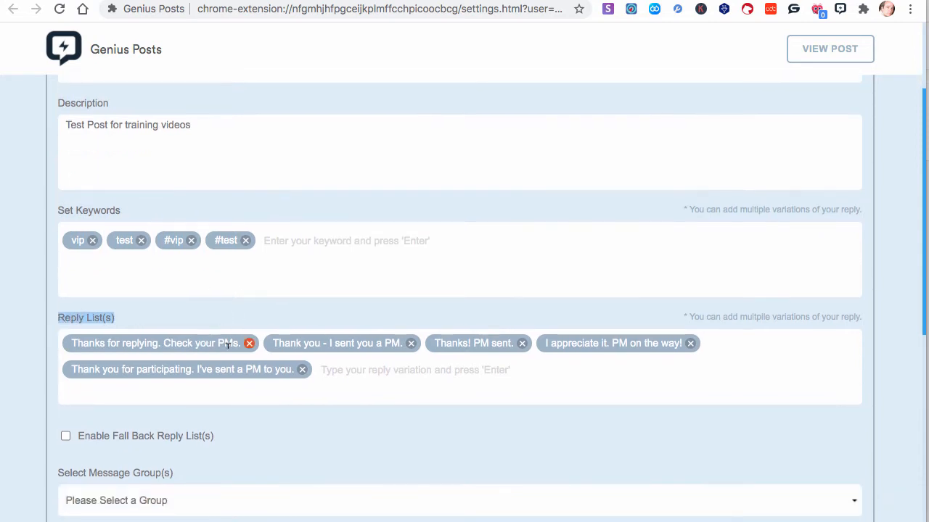
click(209, 266)
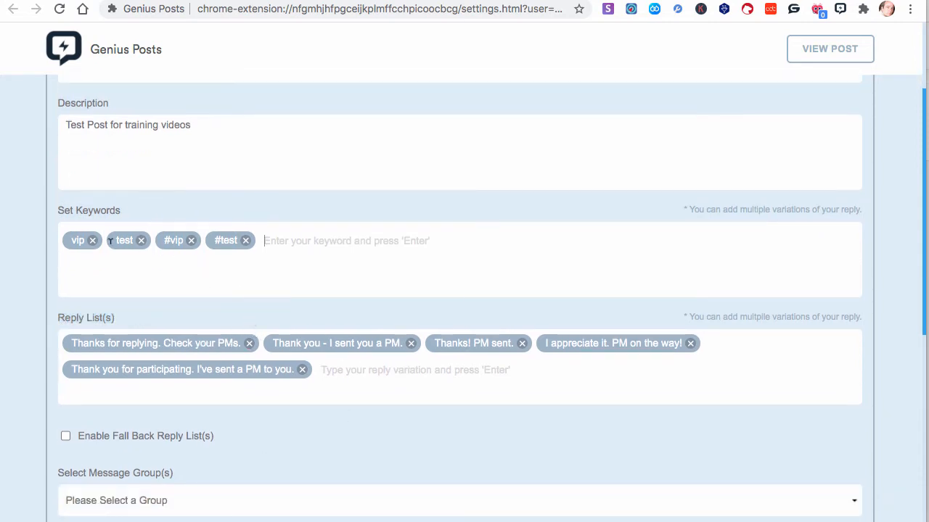
scroll(257, 237, down, 5)
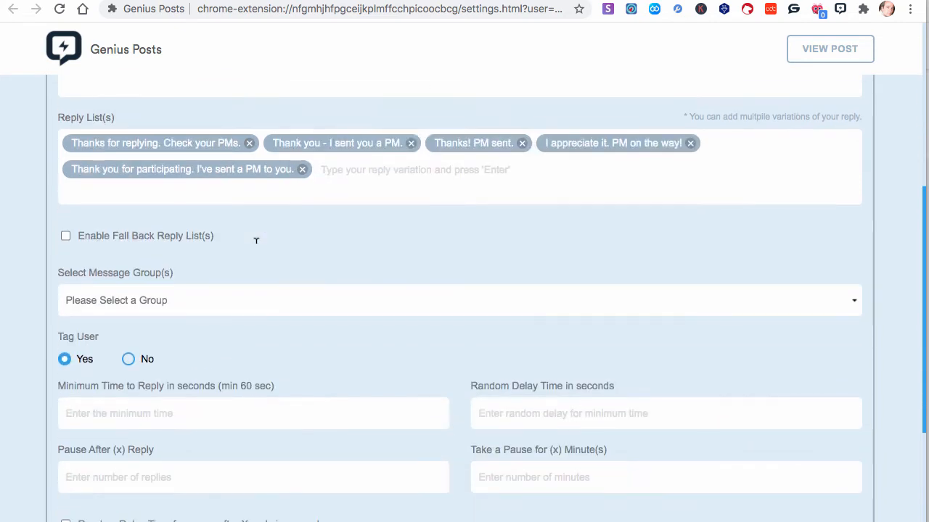
Check which message groups are available for the post.
scroll(256, 240, up, 5)
scroll(256, 240, down, 2)
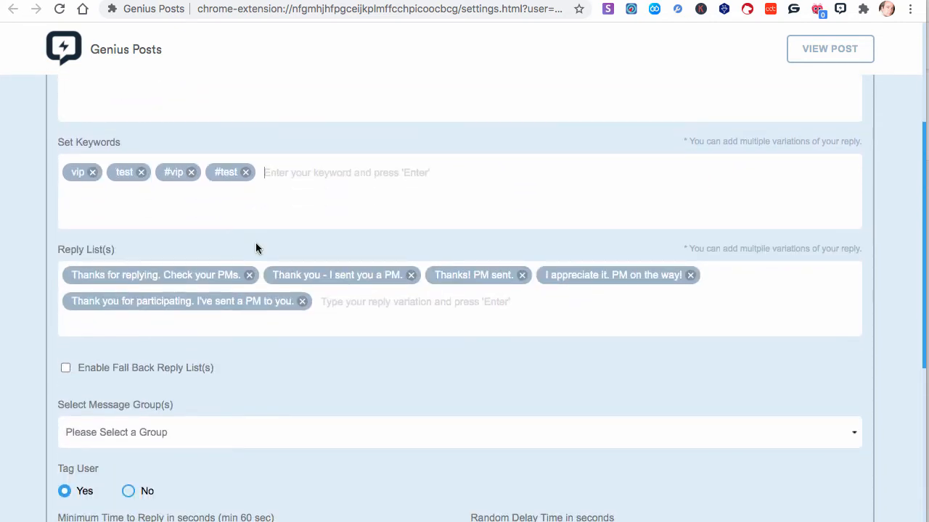
scroll(255, 247, down, 4)
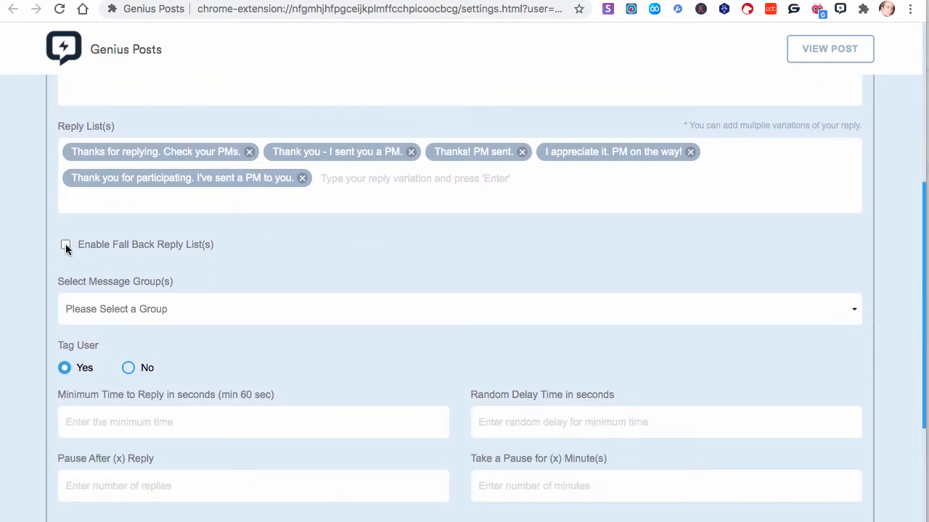
click(97, 311)
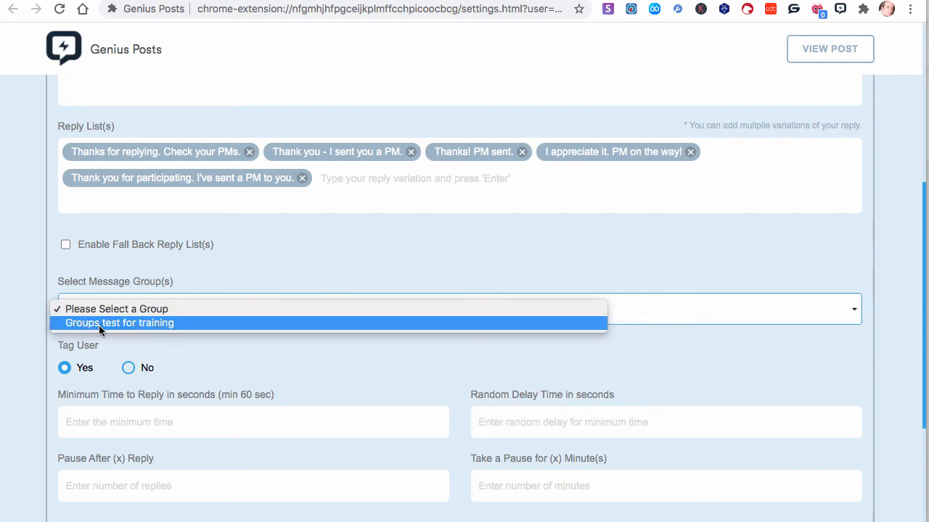
Open the "Groups test for training" message group in the extension, examine its message set, and return to the post settings.
click(840, 13)
click(840, 12)
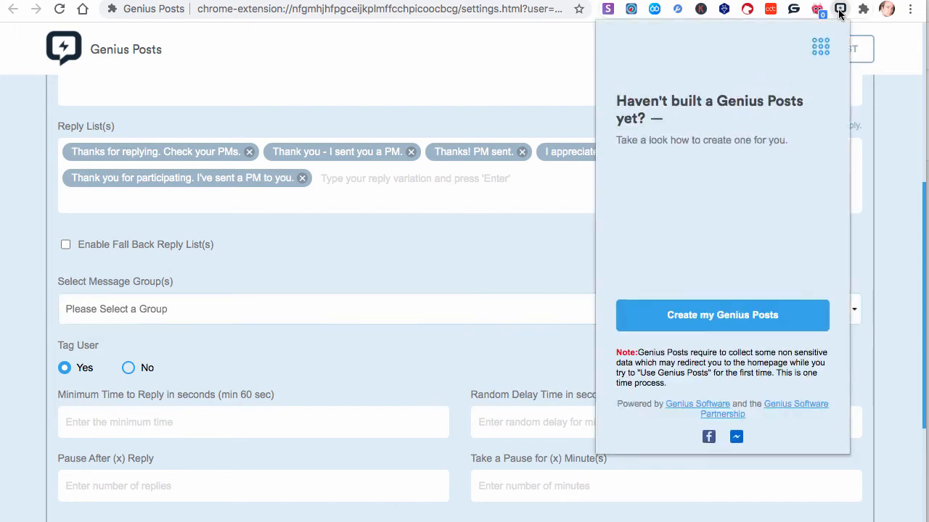
click(821, 55)
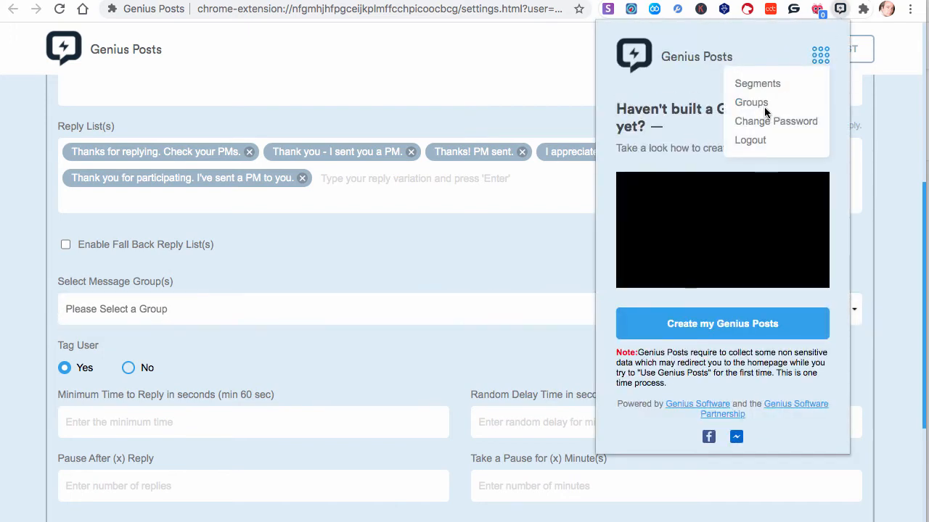
click(757, 103)
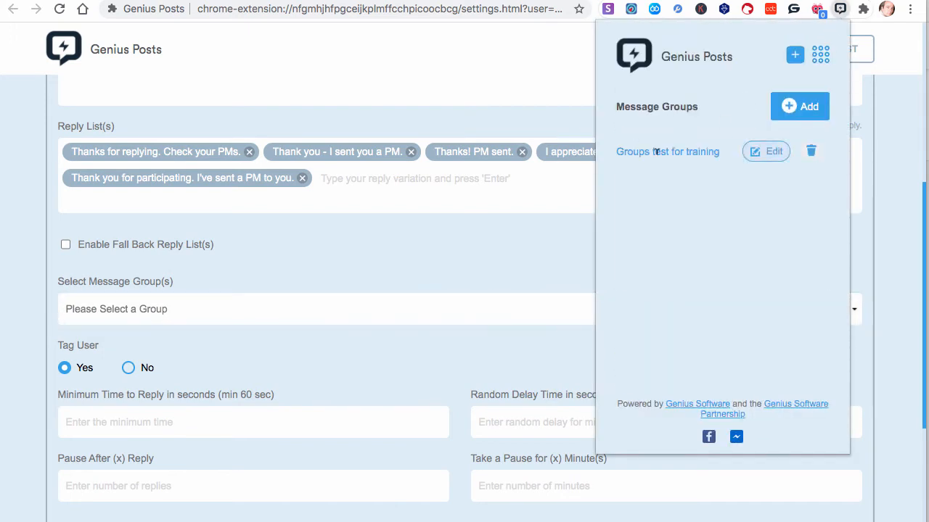
click(767, 159)
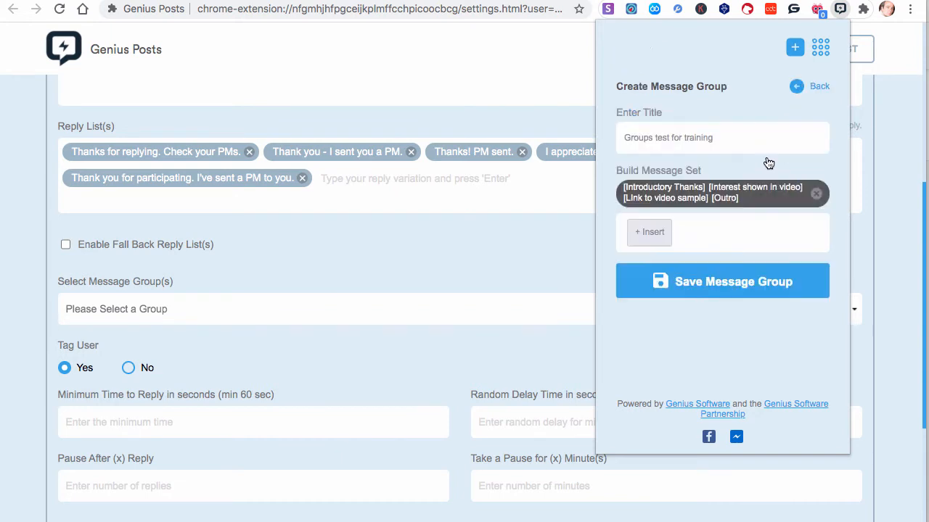
click(824, 106)
click(452, 297)
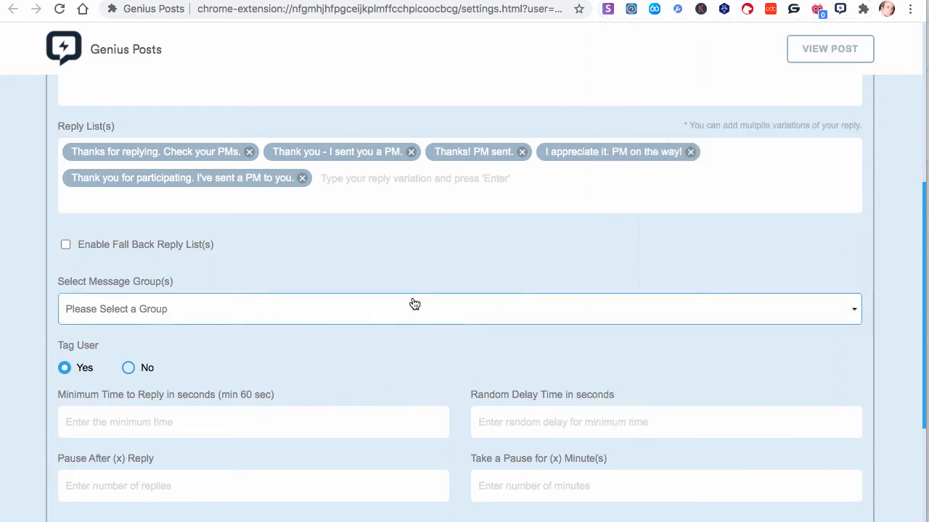
Select "Groups test for training" as the post's message group.
click(190, 307)
click(158, 323)
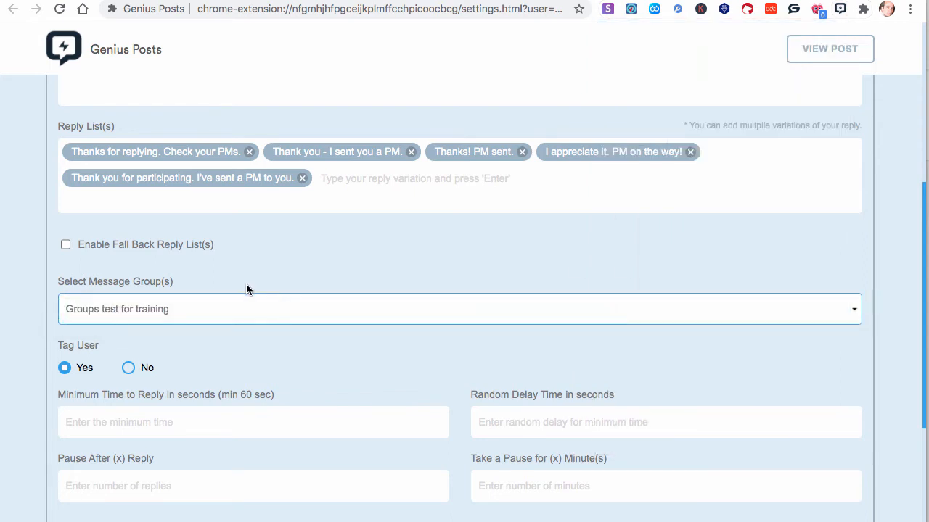
click(120, 309)
click(120, 293)
click(144, 314)
click(166, 305)
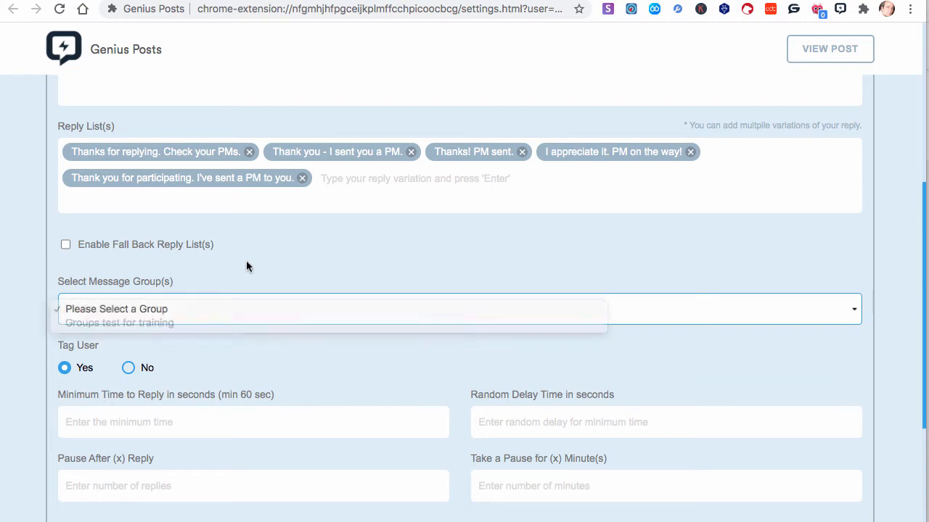
click(159, 307)
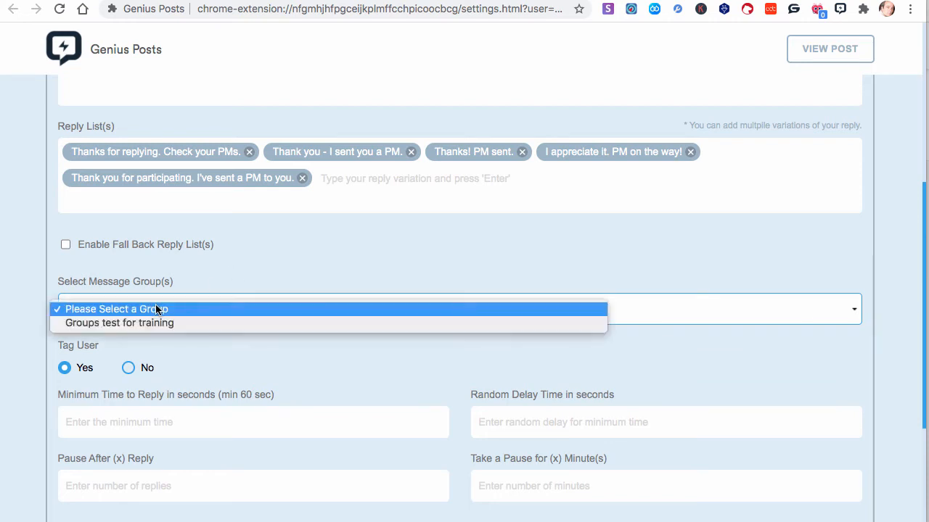
click(202, 310)
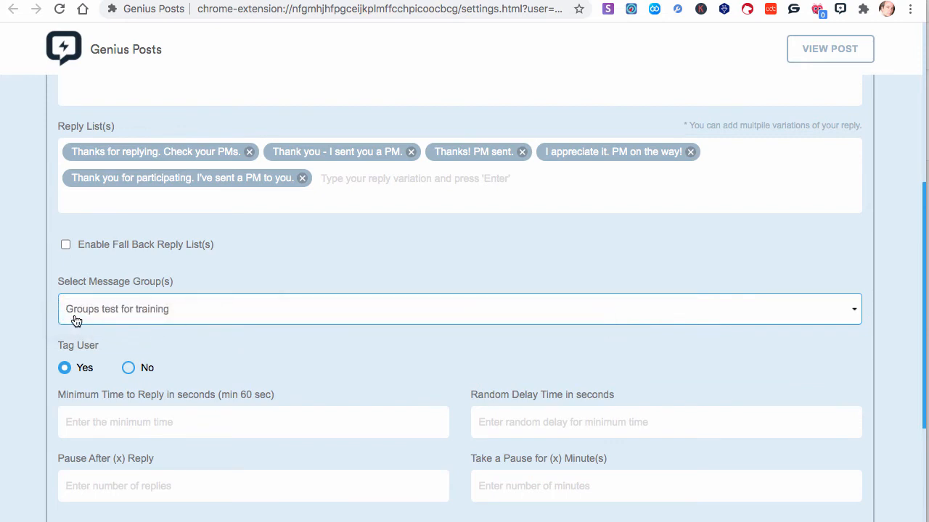
Enable the fall back reply list option for the post.
scroll(307, 283, up, 3)
scroll(309, 276, down, 1)
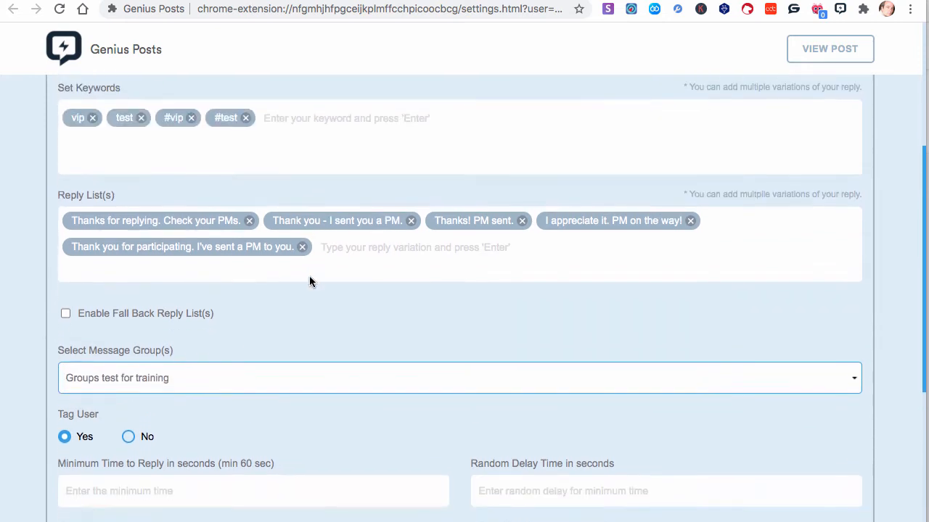
click(65, 305)
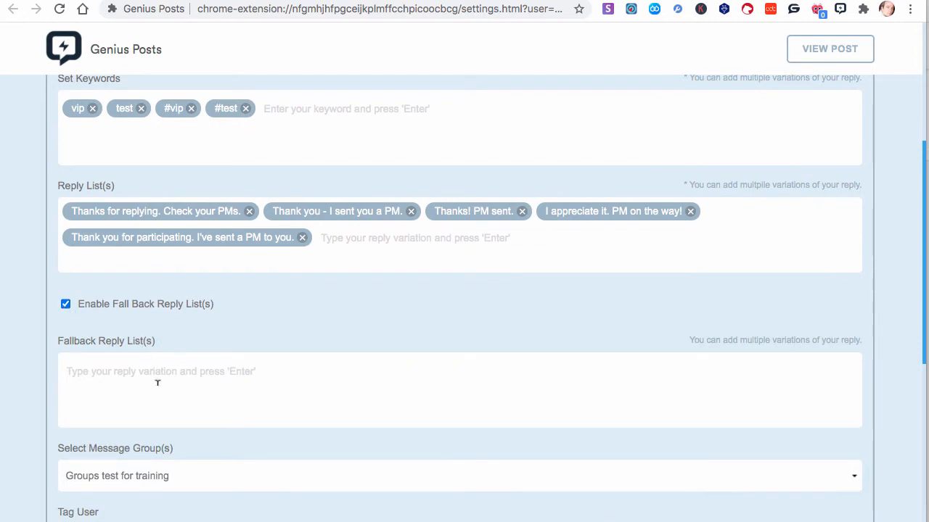
Review the set keywords and regular reply list against the empty fallback reply list.
scroll(143, 341, up, 2)
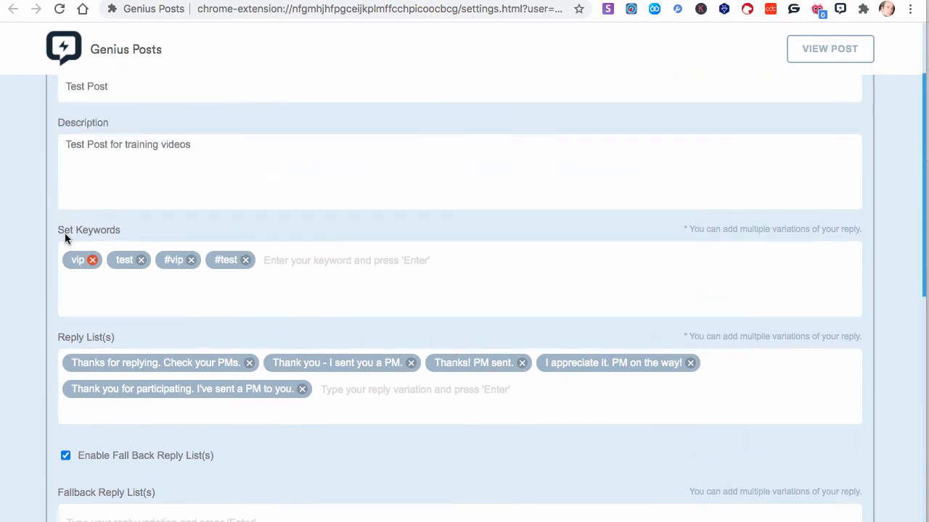
click(264, 260)
drag(89, 232, 54, 232)
scroll(244, 232, down, 3)
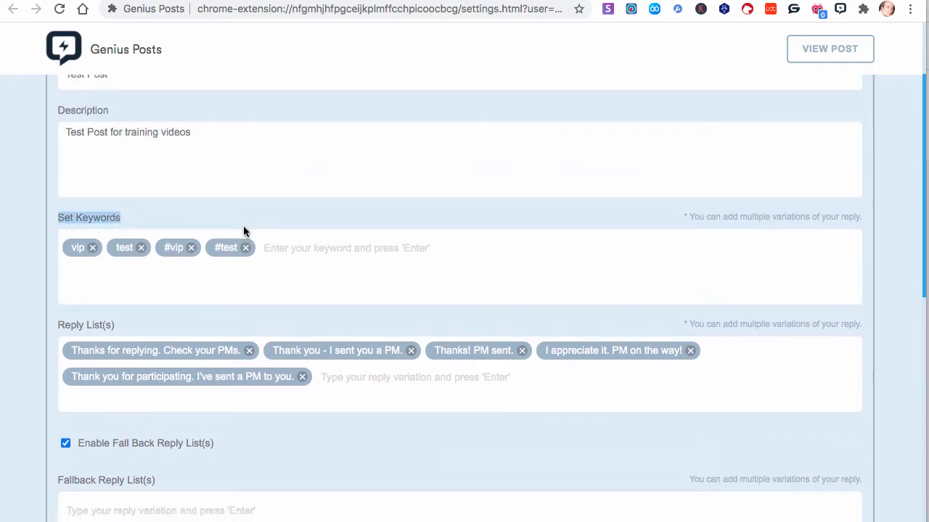
scroll(243, 231, up, 1)
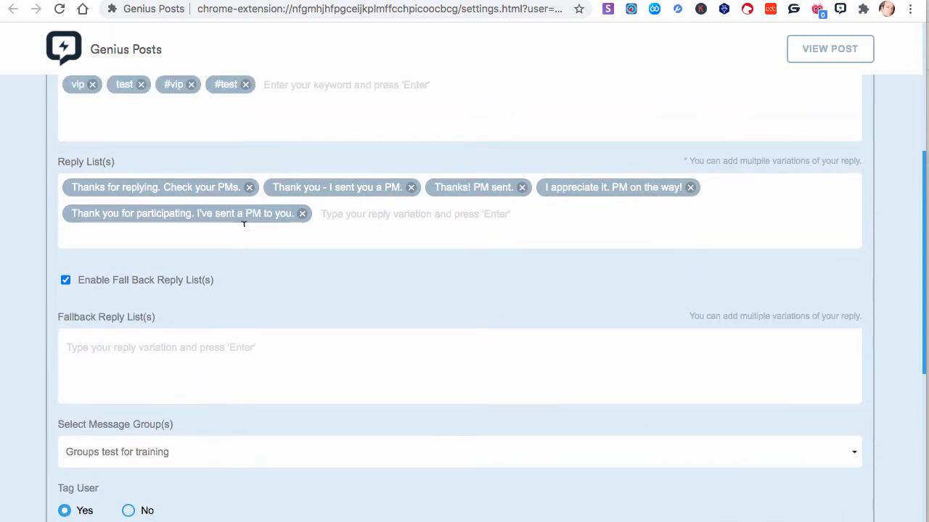
scroll(116, 316, down, 2)
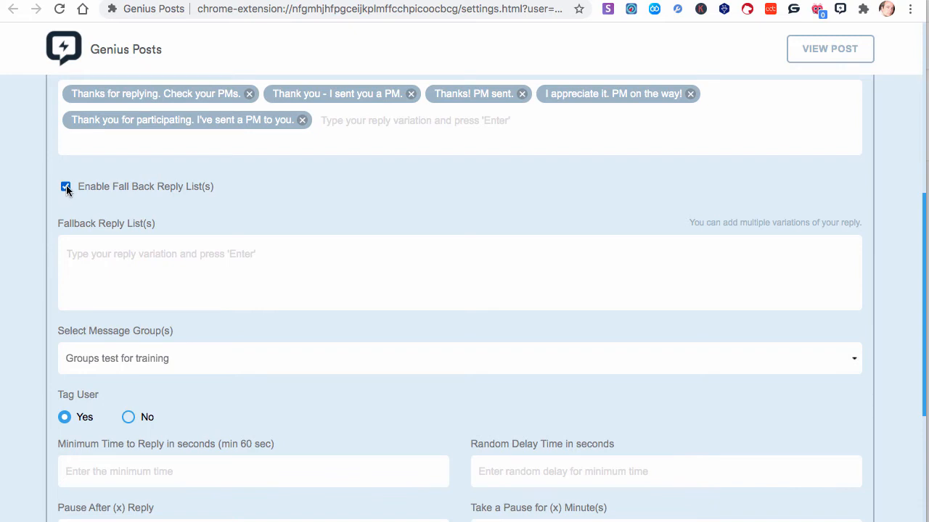
click(111, 271)
scroll(141, 262, up, 2)
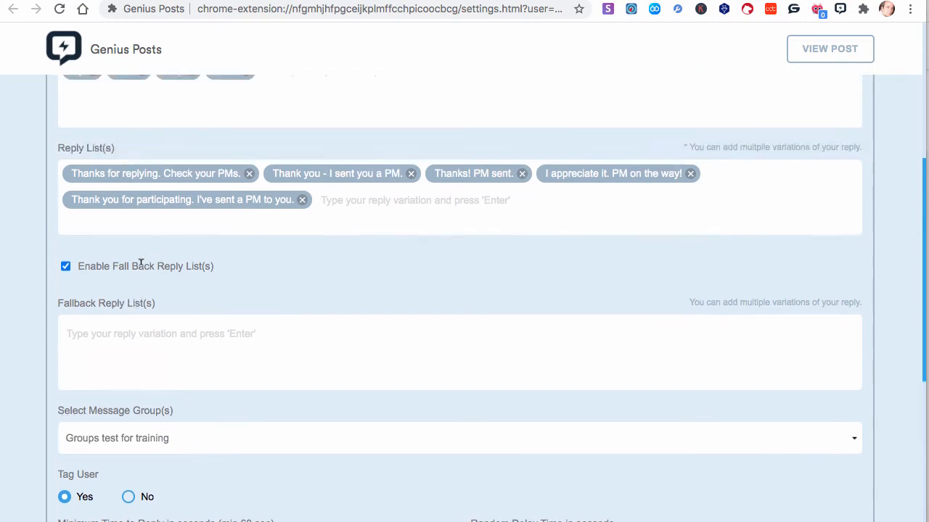
scroll(145, 319, down, 2)
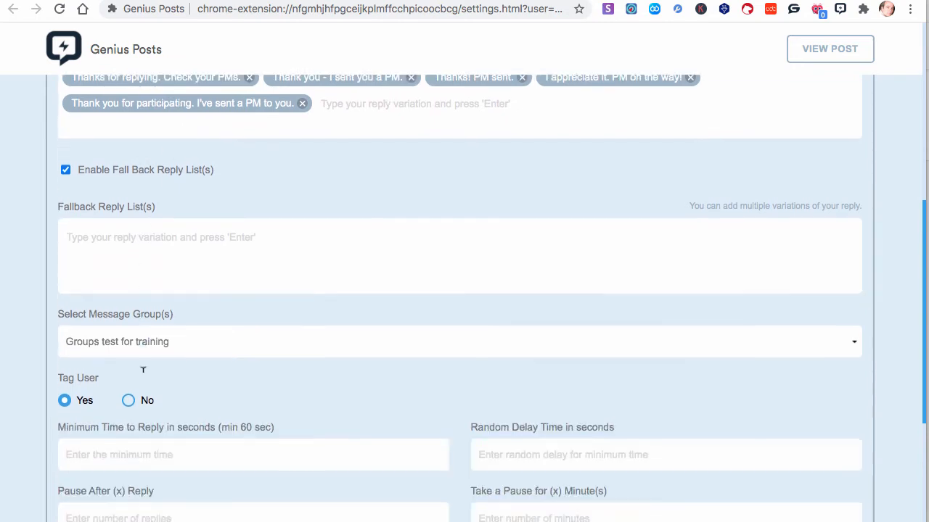
scroll(142, 213, up, 4)
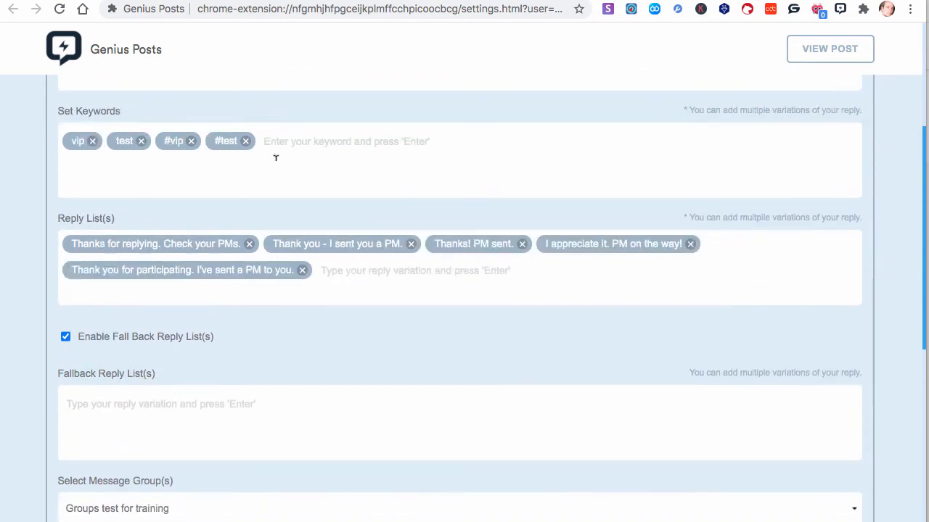
triple_click(186, 116)
scroll(221, 283, down, 3)
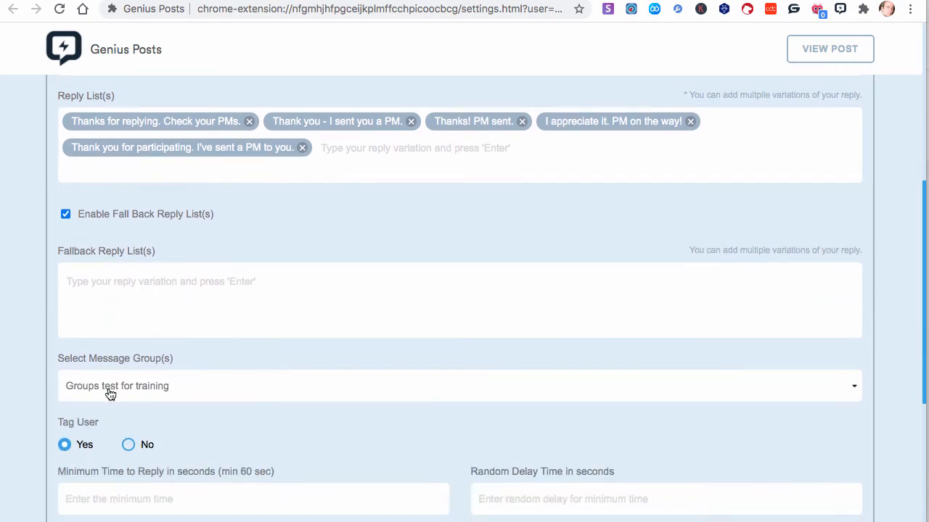
Turn off the fall back reply list and examine the comment instructions in the Facebook test post.
click(65, 216)
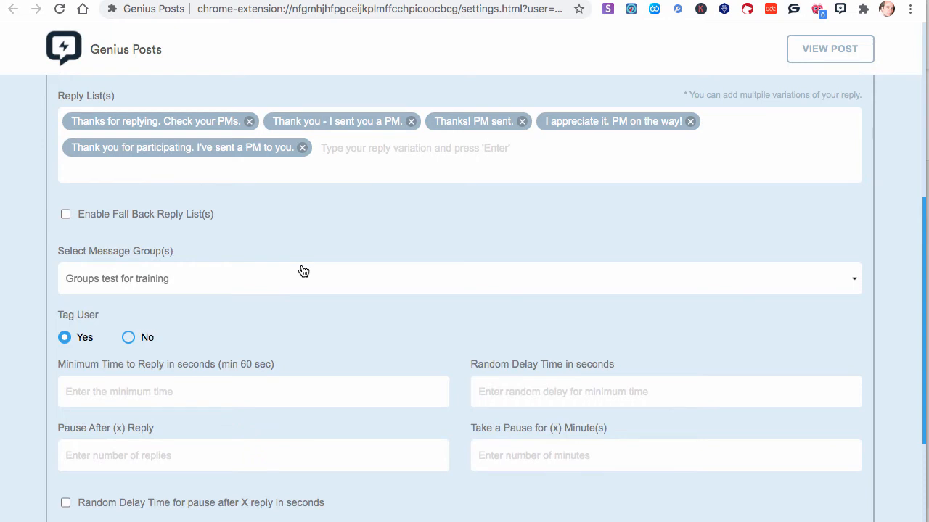
scroll(303, 271, up, 1)
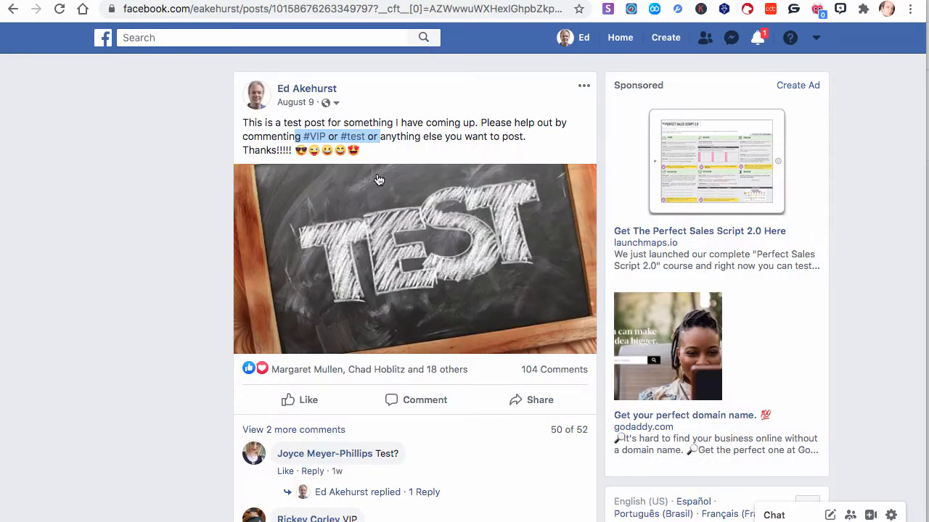
drag(391, 136, 536, 148)
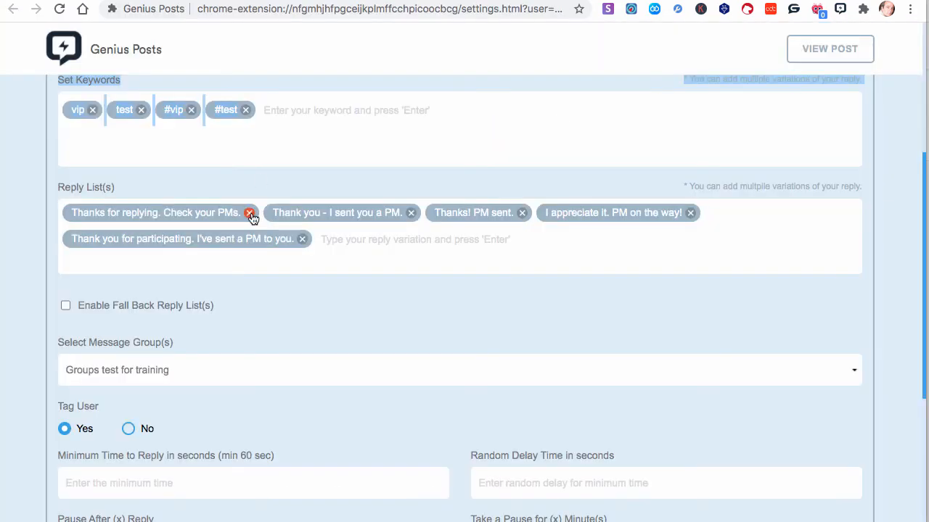
scroll(251, 213, down, 2)
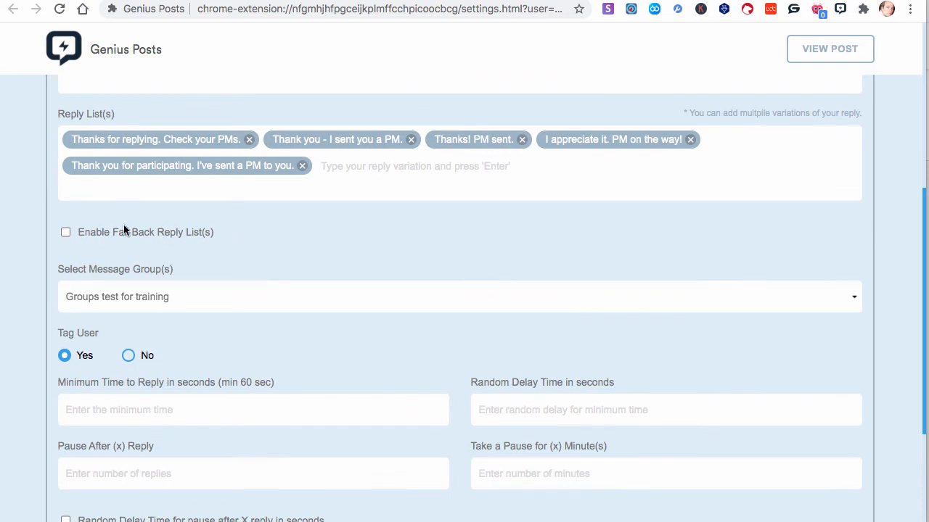
Enable the fall back reply list and add "Thanks! I sent yuo a PM even though you didn't enter the keyword." as its first variation.
click(64, 233)
scroll(181, 254, down, 2)
click(167, 240)
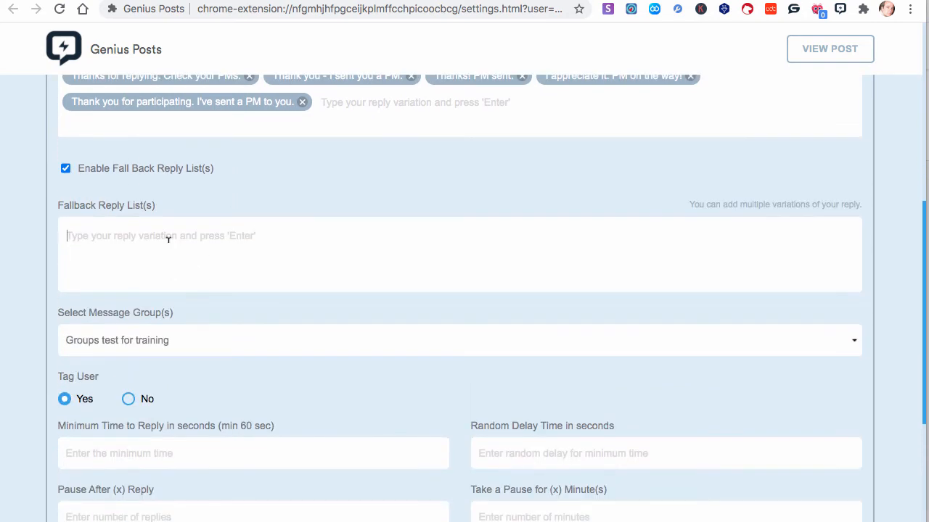
text(T)
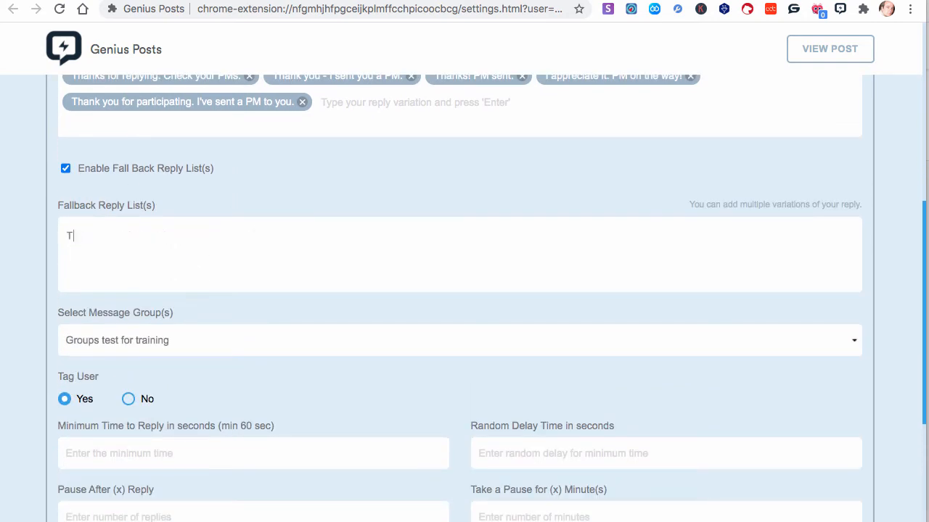
text(hanks! I sent yuo a PM even though you d)
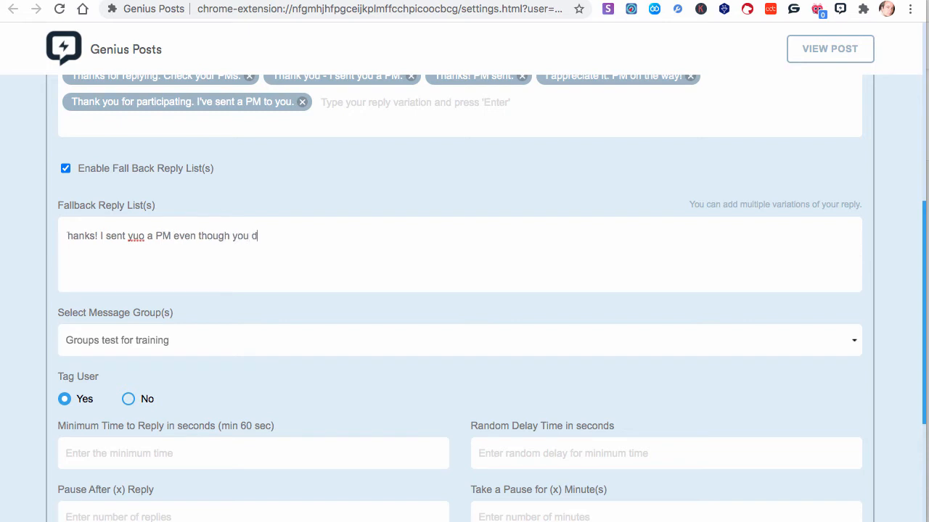
text(idn;t enter th)
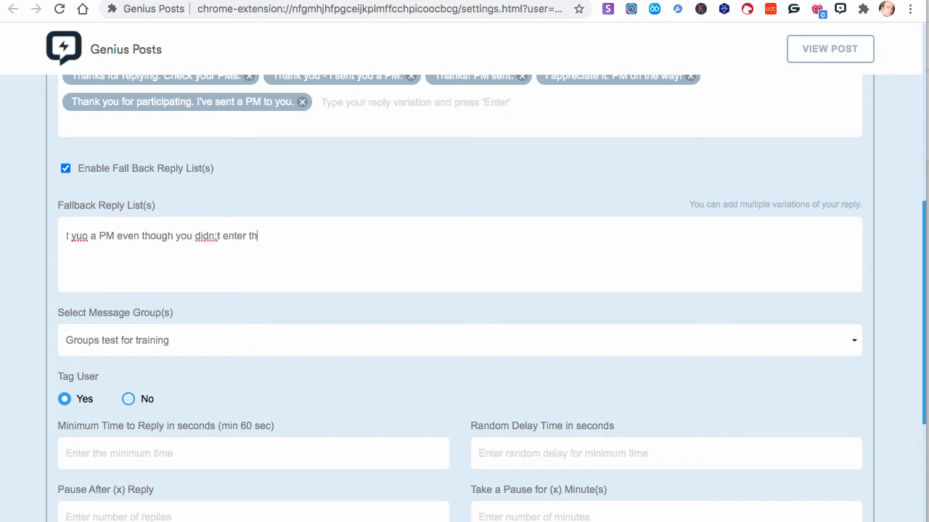
text(e keyword.)
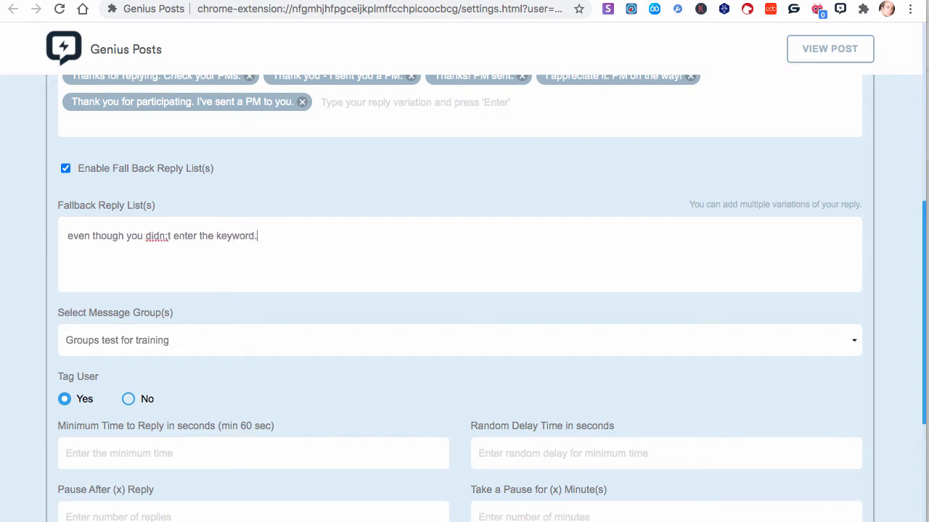
click(168, 236)
key(BackSpace)
text(')
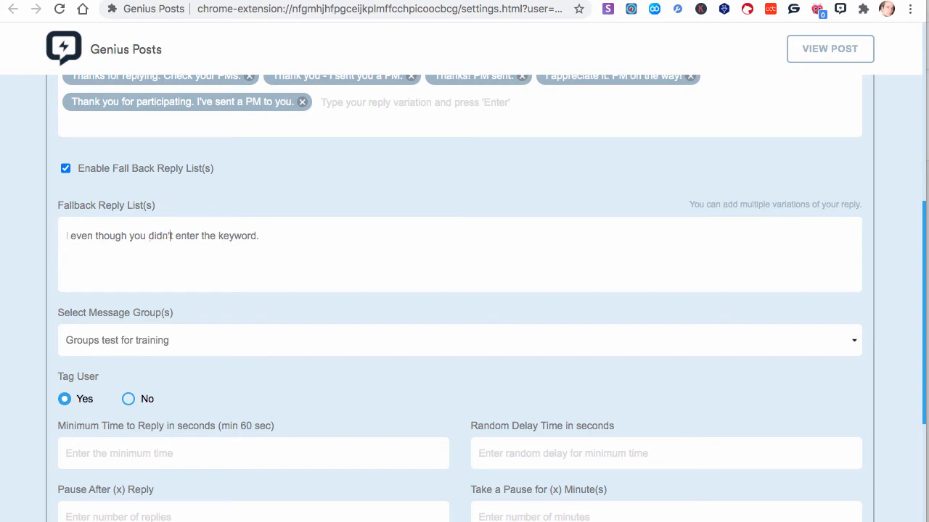
key(Return)
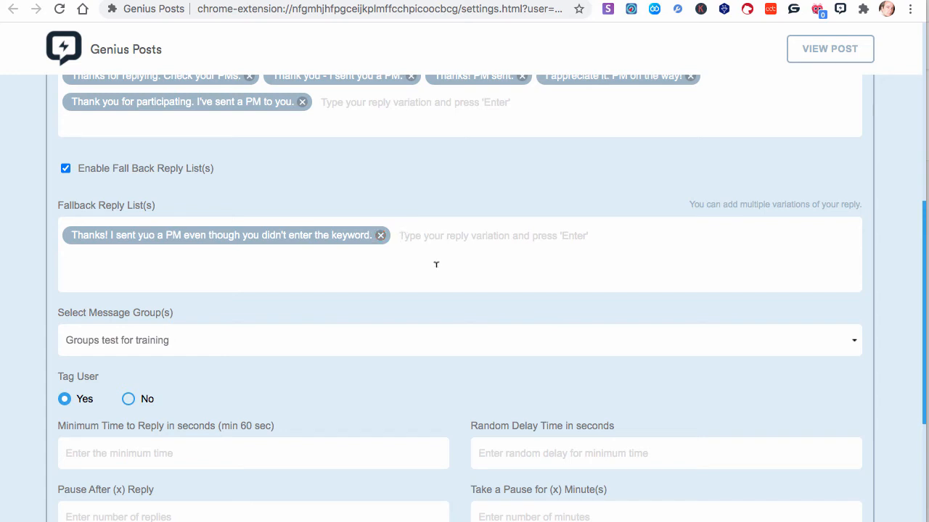
scroll(435, 267, down, 1)
scroll(437, 272, up, 5)
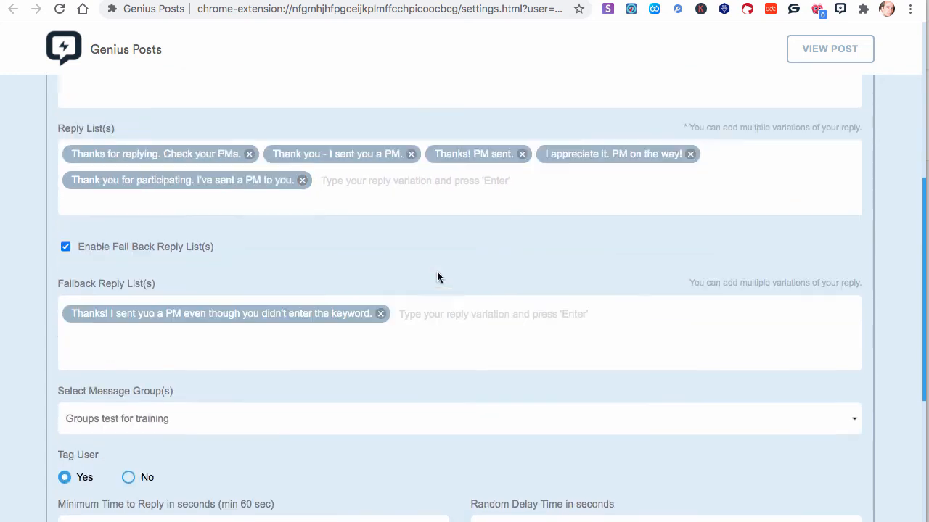
scroll(437, 272, down, 2)
scroll(438, 277, down, 3)
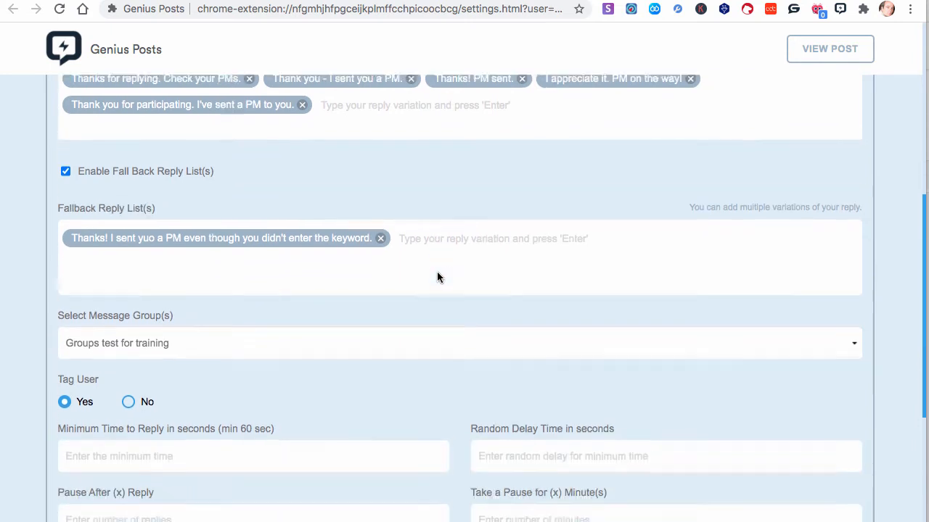
Review the Genius Posts settings from the post title and keywords through the reply lists, message group and user tagging option.
scroll(437, 269, down, 3)
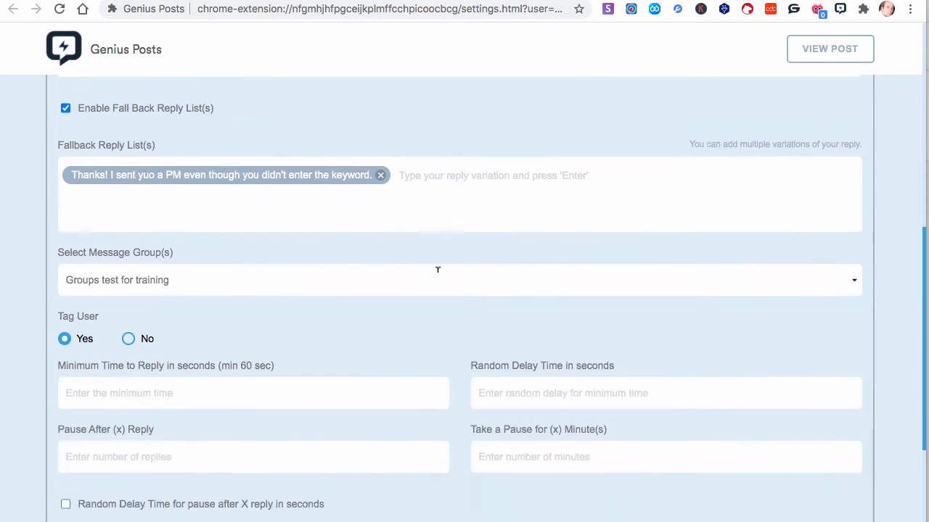
scroll(438, 276, up, 4)
scroll(439, 279, up, 10)
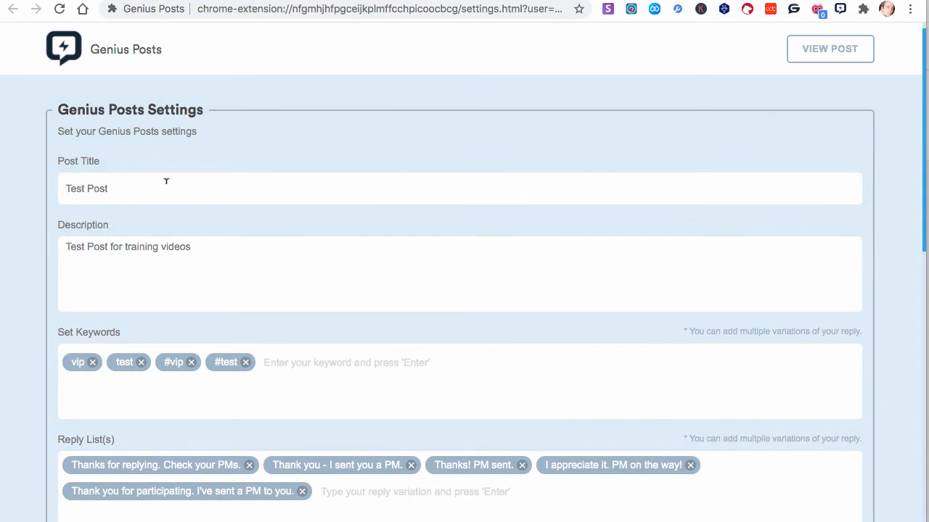
scroll(232, 254, down, 5)
scroll(332, 298, down, 5)
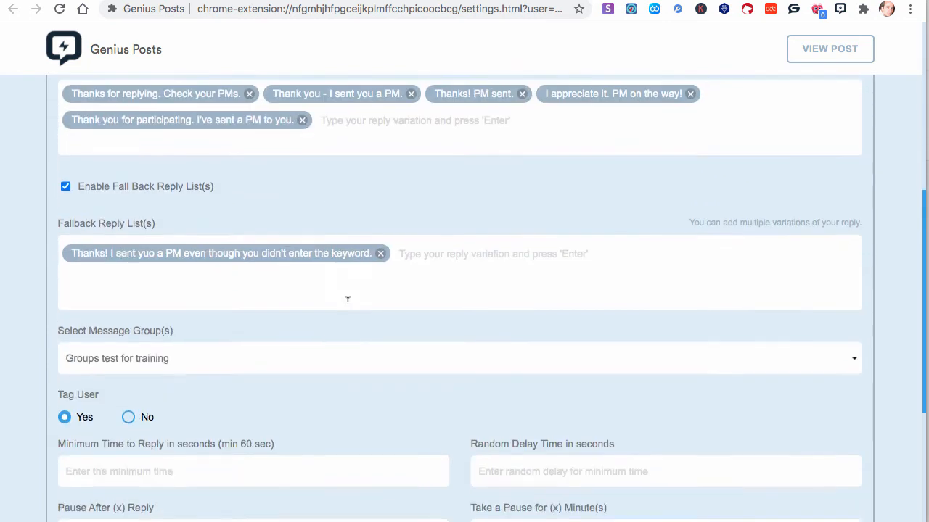
scroll(194, 191, down, 3)
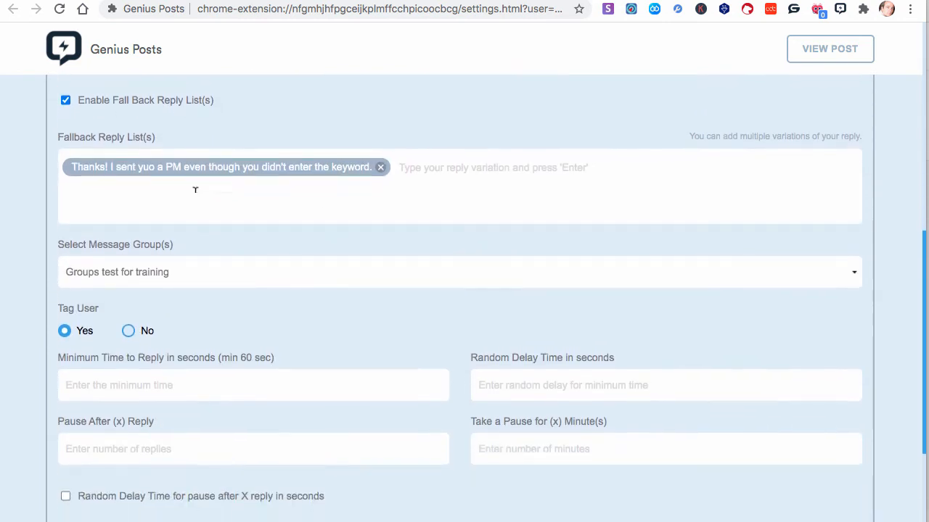
scroll(87, 211, down, 2)
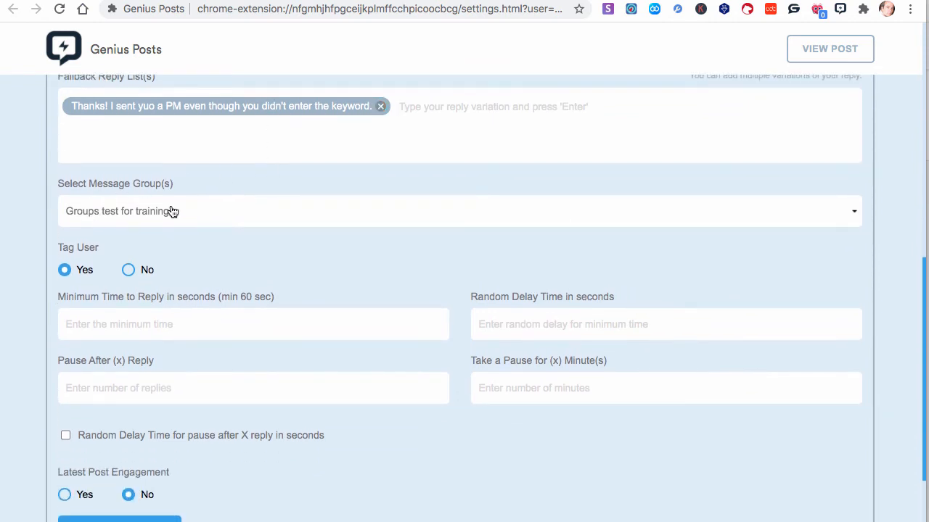
scroll(172, 211, down, 2)
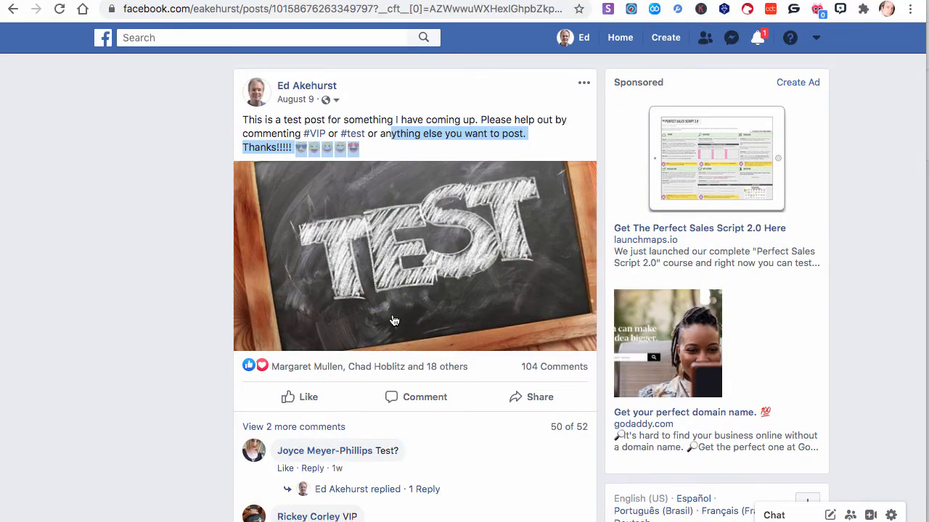
Expand the replies under the first two comments of the Facebook test post and examine how the commenters are tagged.
scroll(394, 321, down, 3)
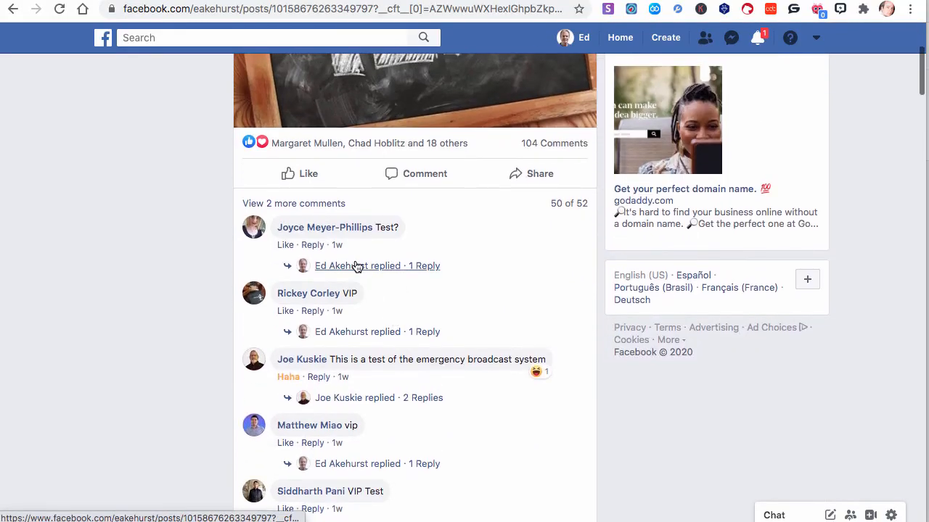
click(356, 266)
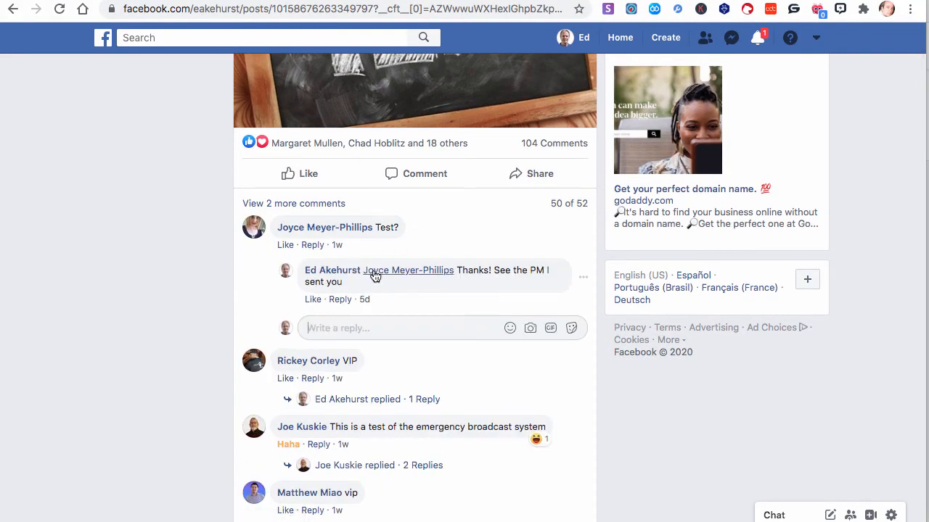
click(349, 399)
scroll(349, 399, down, 1)
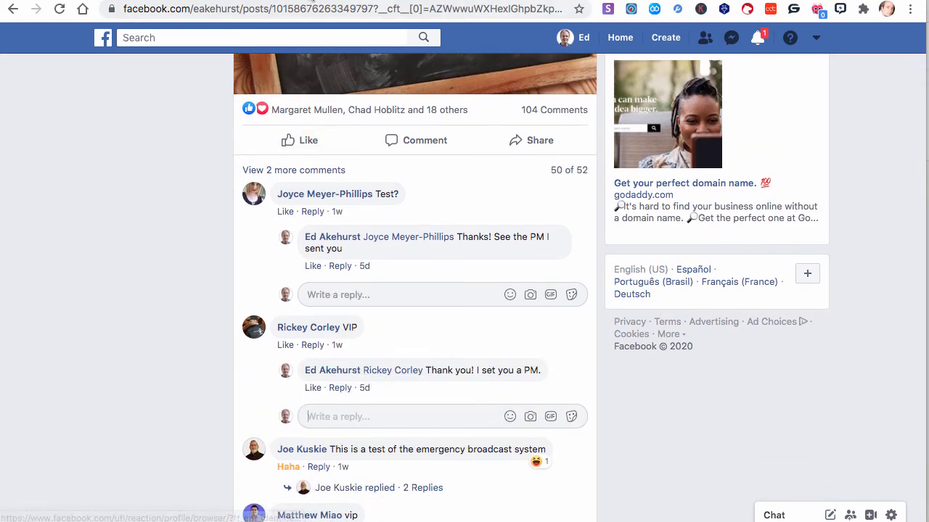
Return to the Genius Posts settings, switch Tag User to No and set it back to Yes.
click(146, 1)
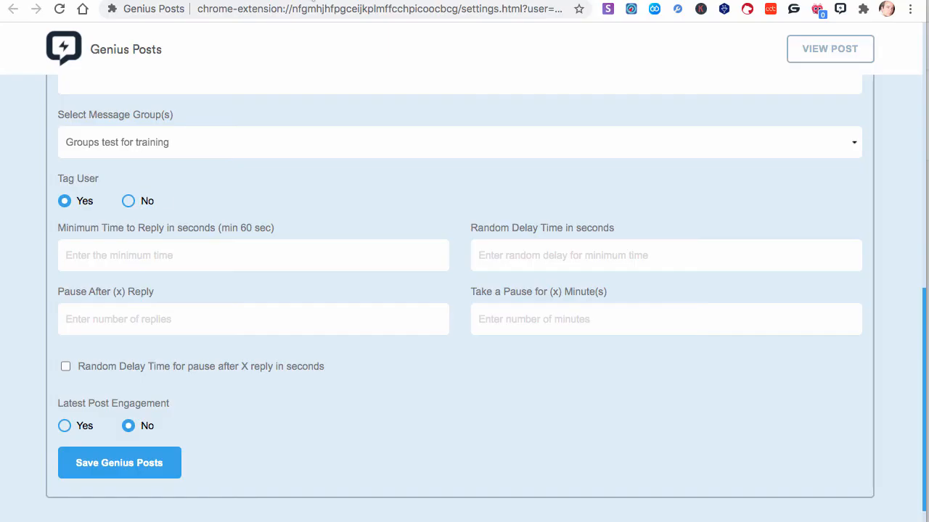
click(130, 203)
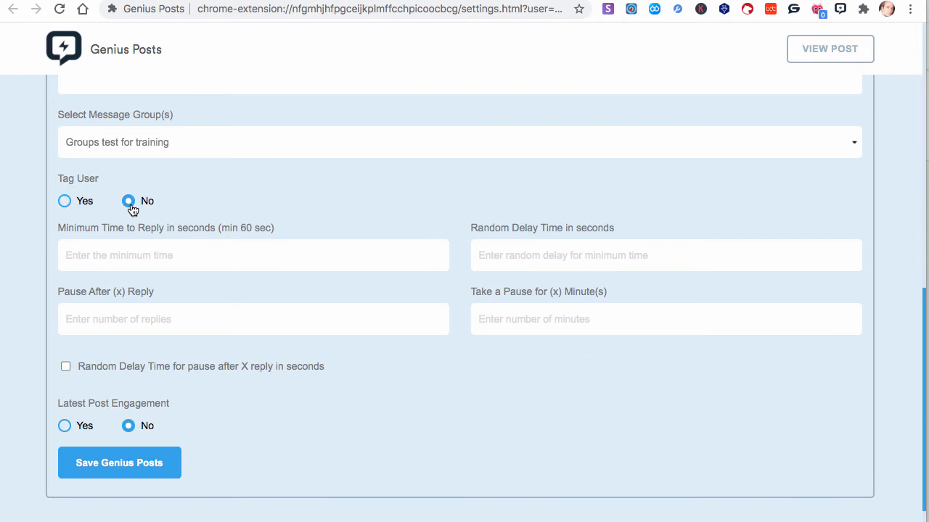
click(64, 203)
Browse the comments and existing replies on the Facebook test post.
scroll(223, 275, down, 1)
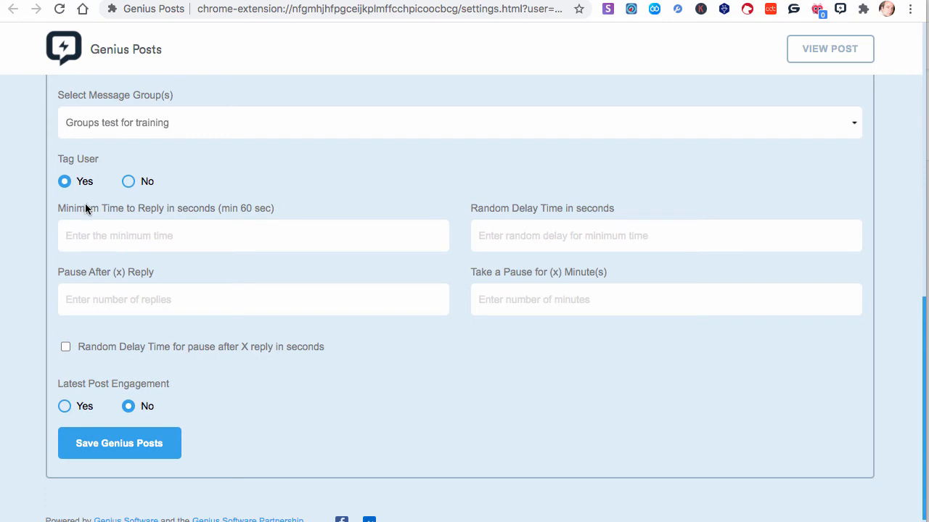
click(101, 232)
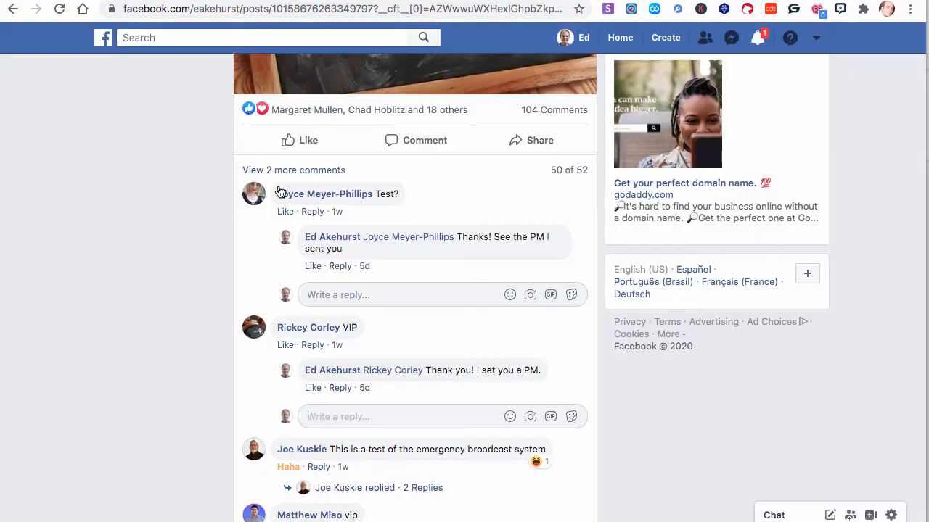
scroll(373, 220, down, 2)
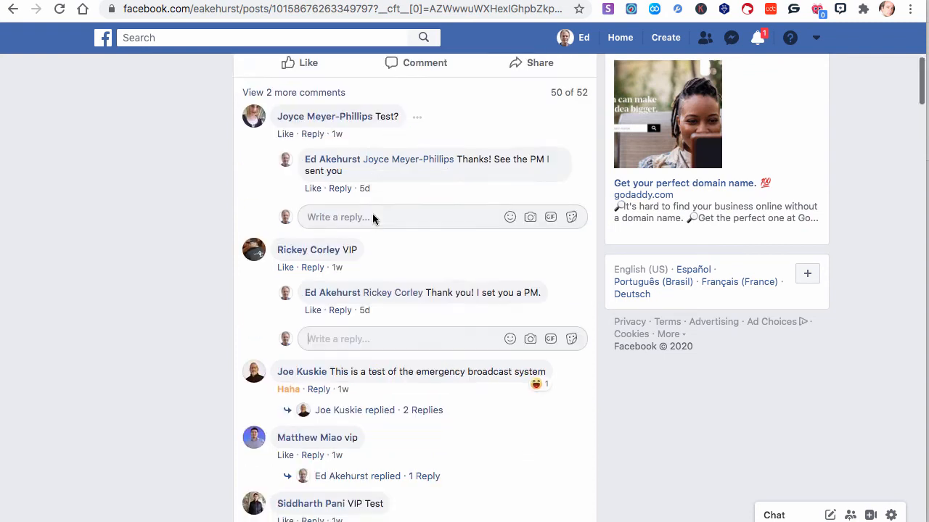
scroll(364, 198, down, 3)
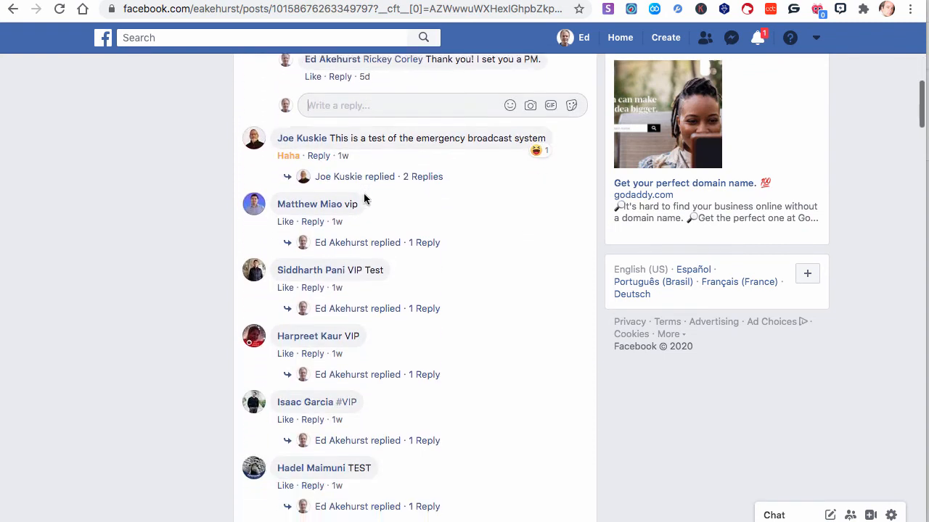
scroll(392, 110, down, 1)
scroll(392, 116, down, 1)
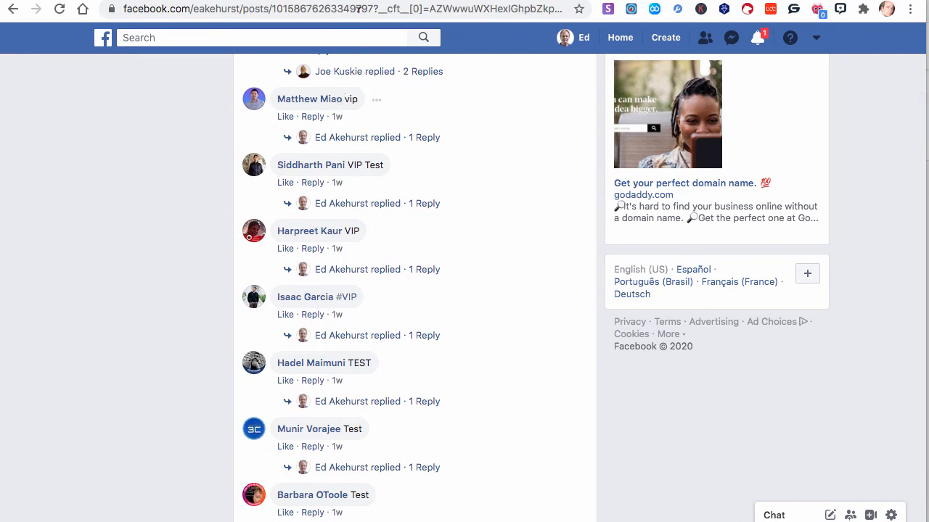
In the Genius Posts settings, set the minimum time to reply to 180 seconds and the random delay time to 30 seconds.
click(218, 1)
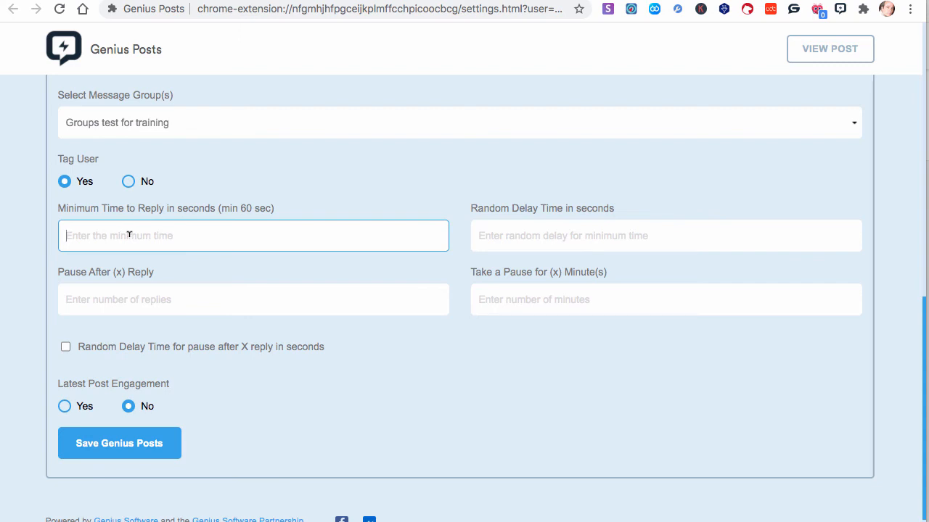
text(180)
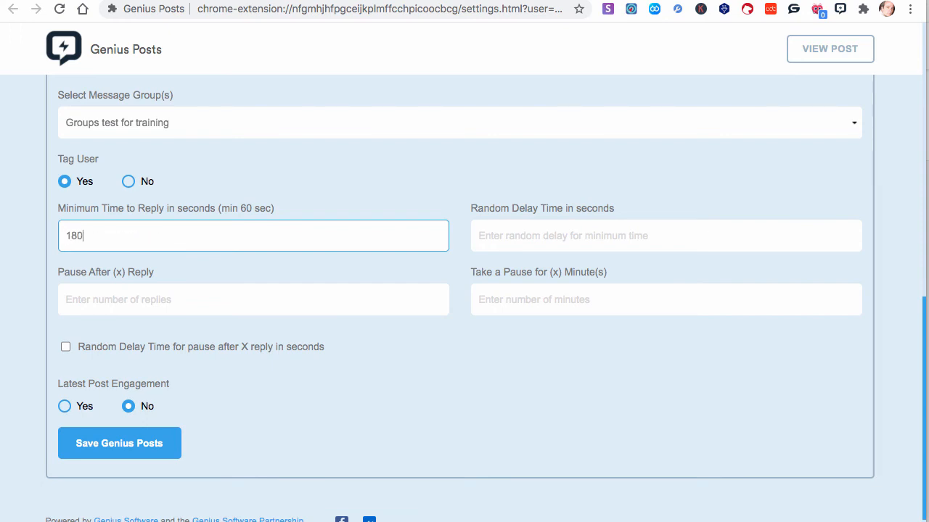
click(555, 231)
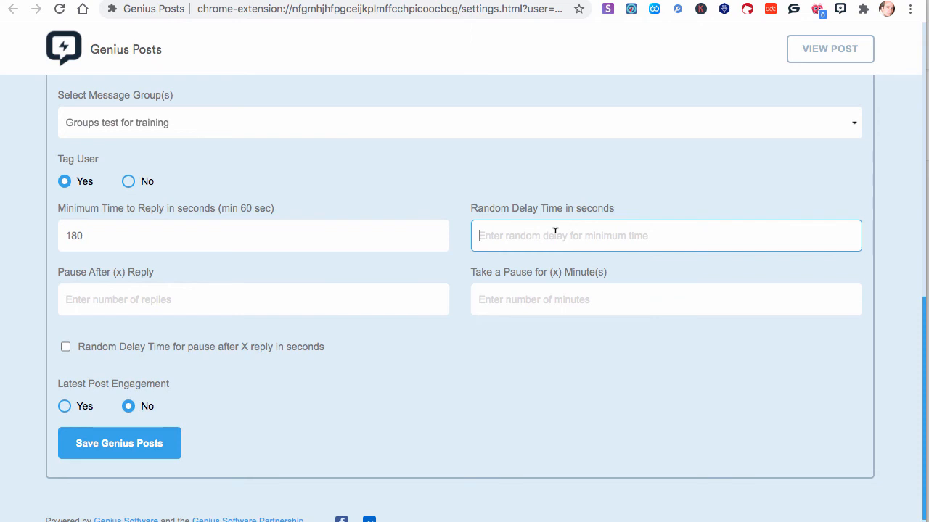
text(30)
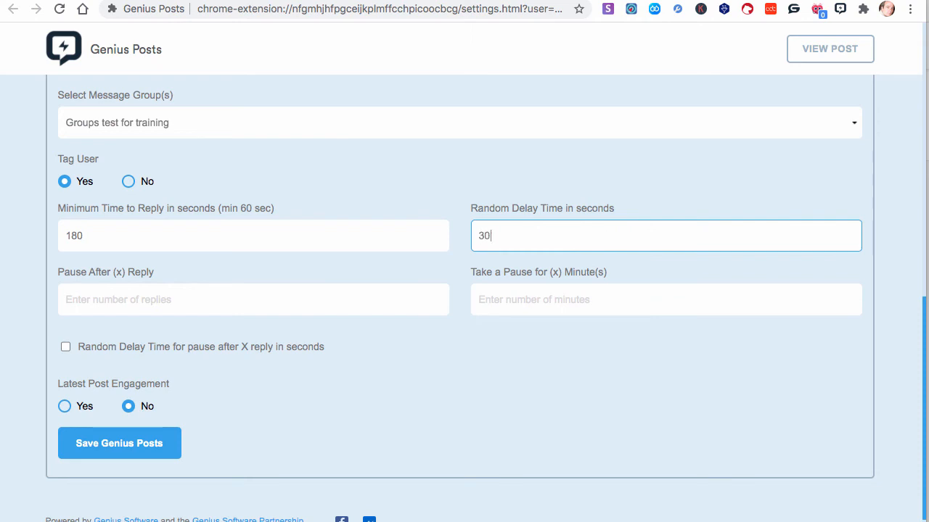
click(173, 233)
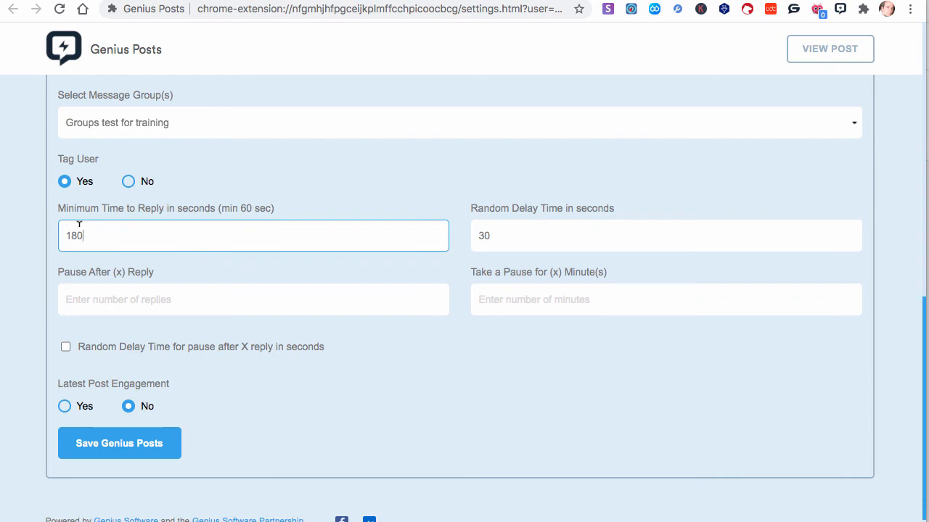
click(528, 229)
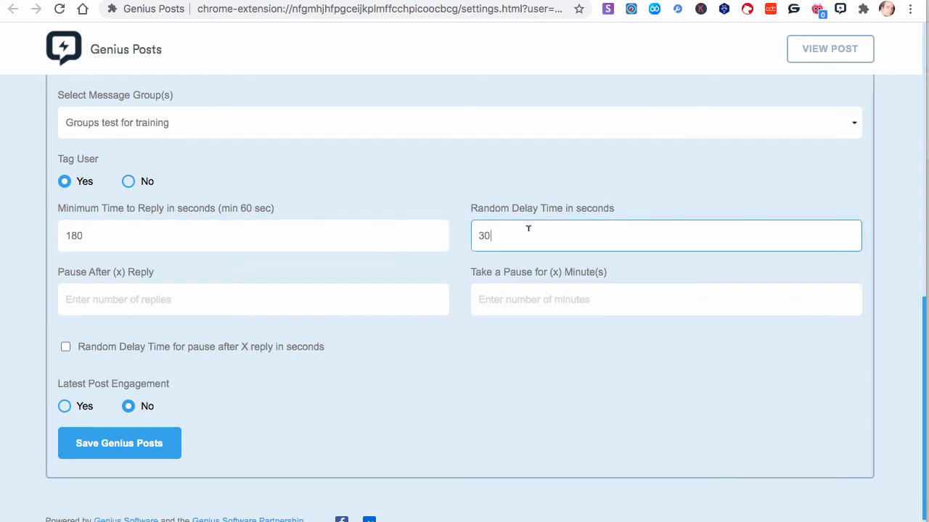
Set the replies to pause after 7 replies for 11 minutes.
scroll(528, 228, down, 1)
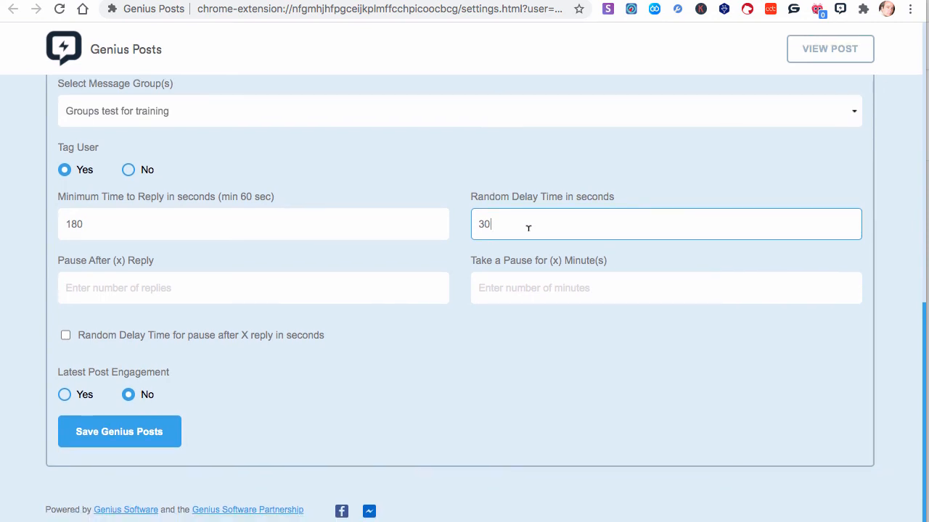
click(200, 283)
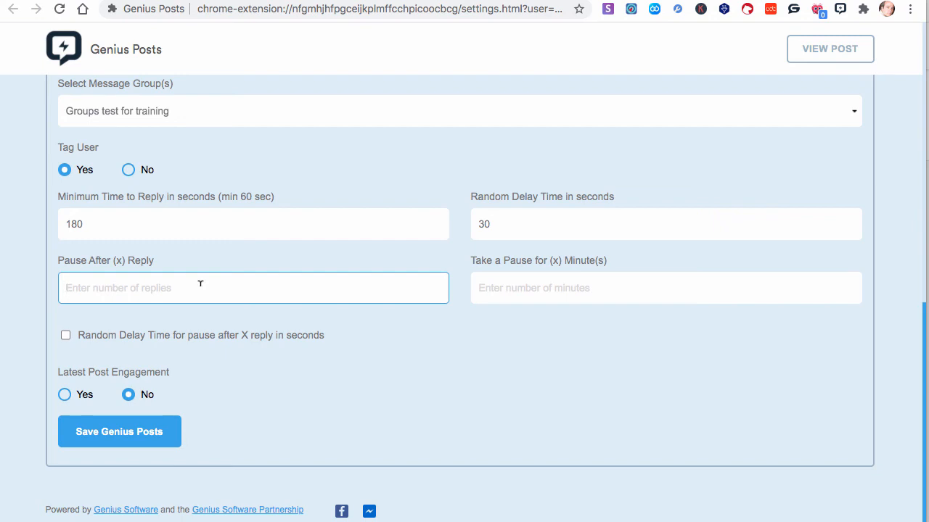
text(7)
click(519, 289)
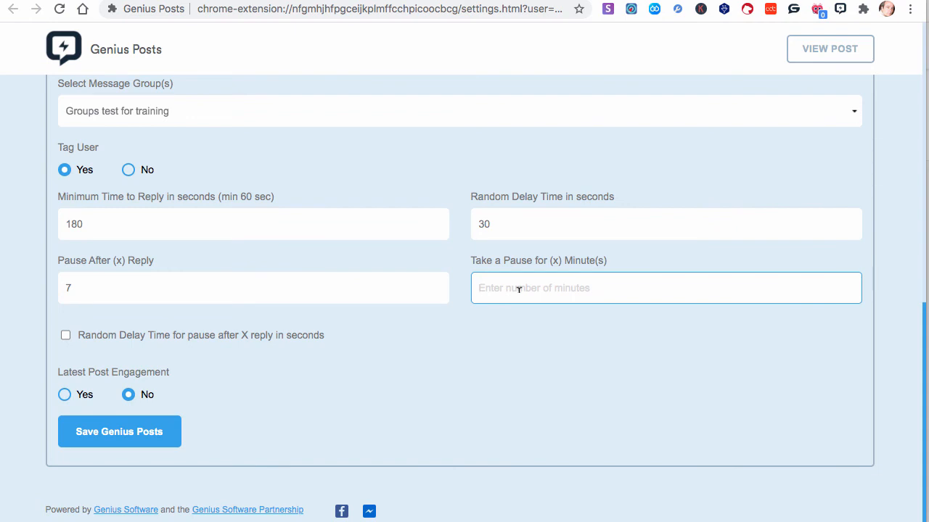
text(11)
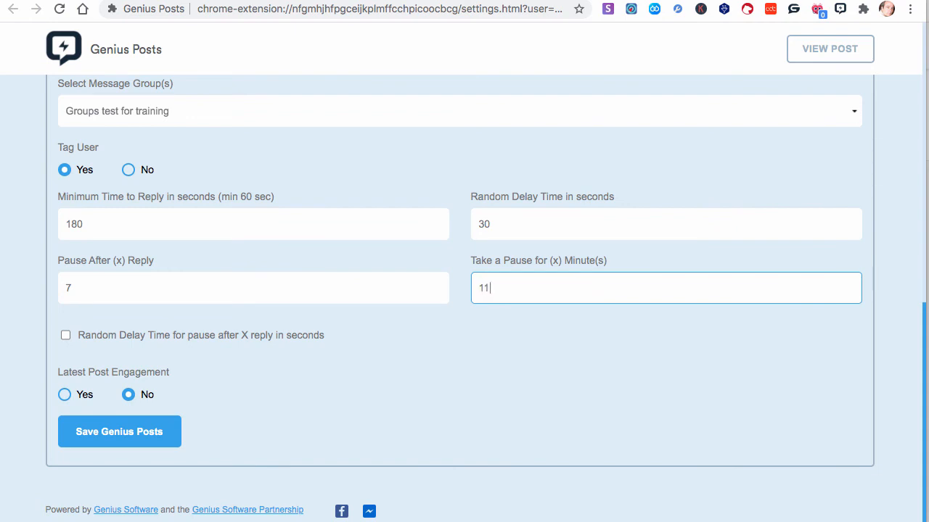
click(549, 322)
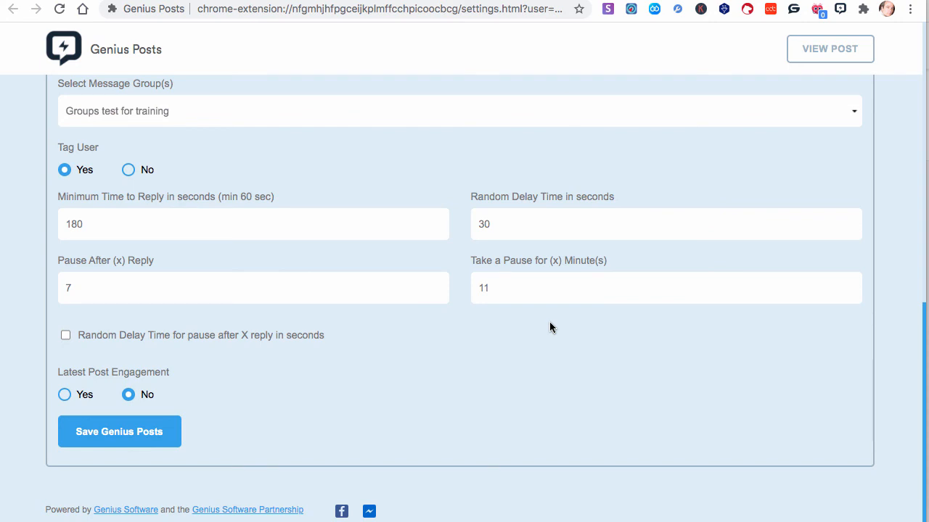
scroll(358, 291, down, 1)
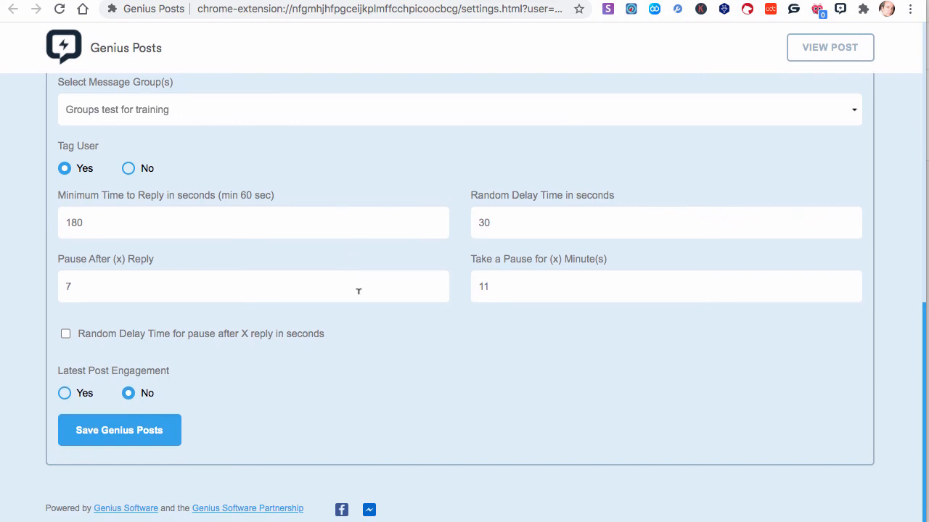
double_click(504, 283)
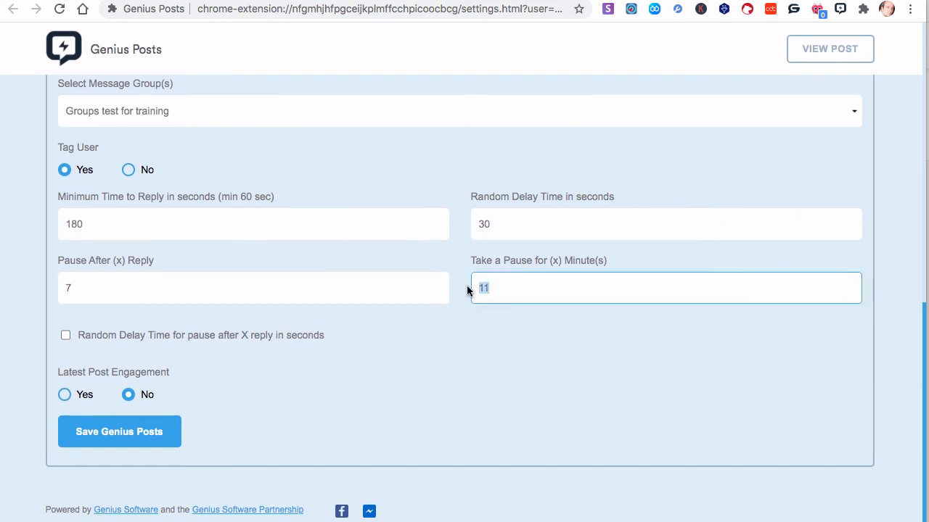
click(502, 216)
double_click(460, 221)
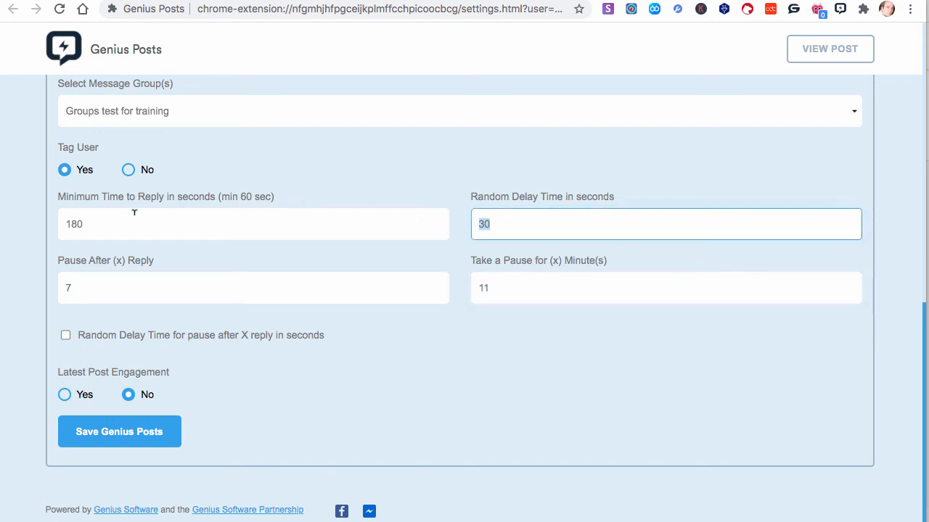
click(100, 213)
Enable the random delay time for the pause after X reply and set it to 90 seconds.
click(66, 335)
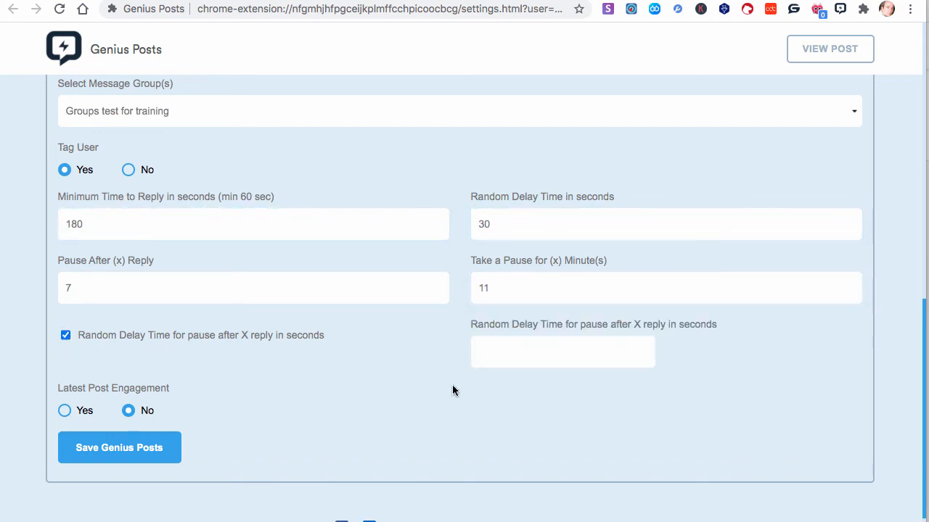
click(496, 349)
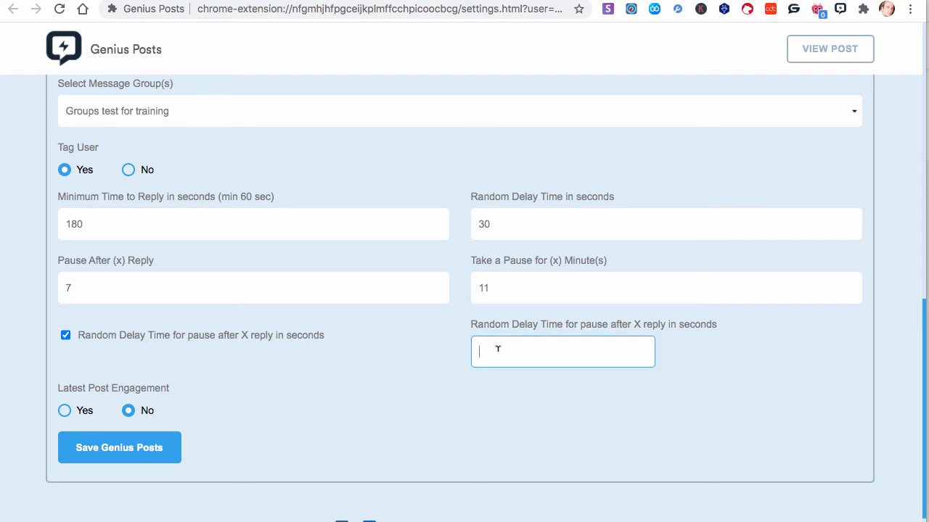
text(90)
click(410, 364)
Set Latest Post Engagement to No and save the Genius Posts settings, acknowledging the save message.
scroll(409, 364, down, 1)
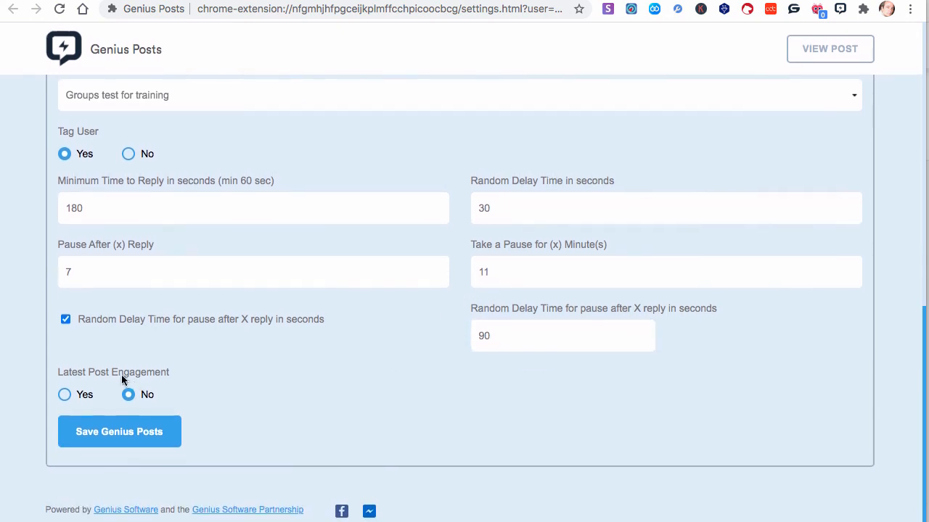
click(63, 395)
click(128, 395)
click(129, 436)
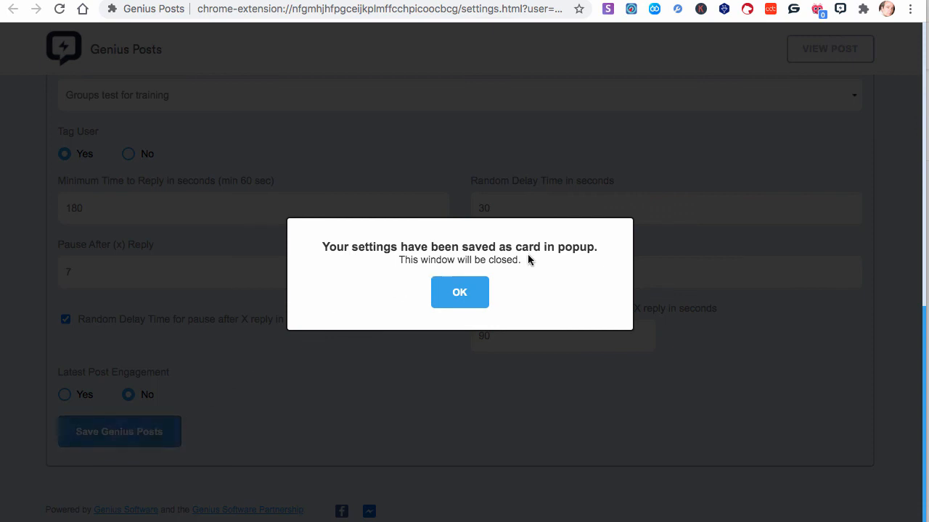
click(461, 292)
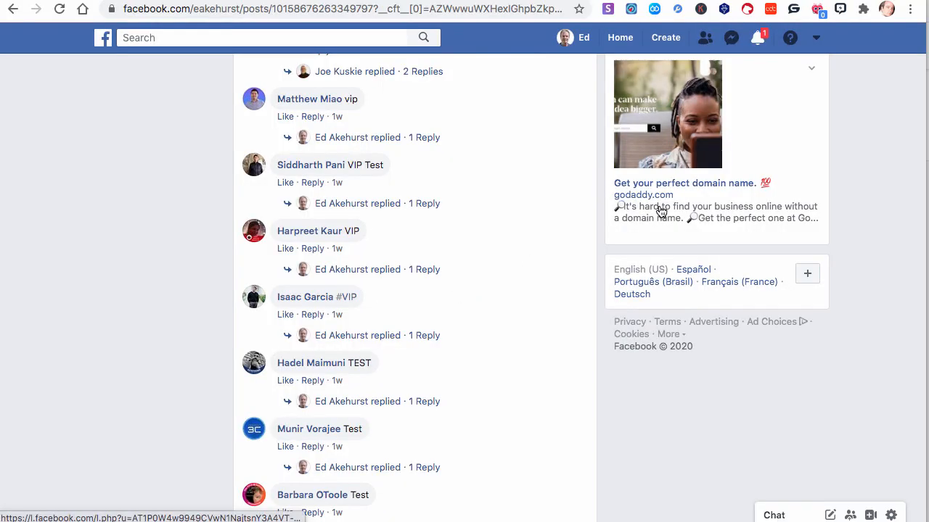
Open the Genius Posts card list and view the Facebook post linked to the Test Post card.
click(841, 10)
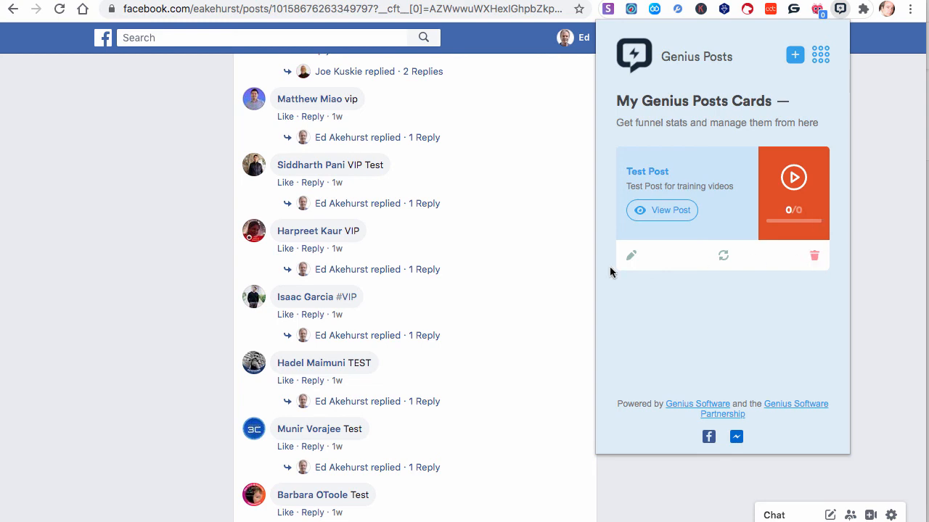
click(658, 215)
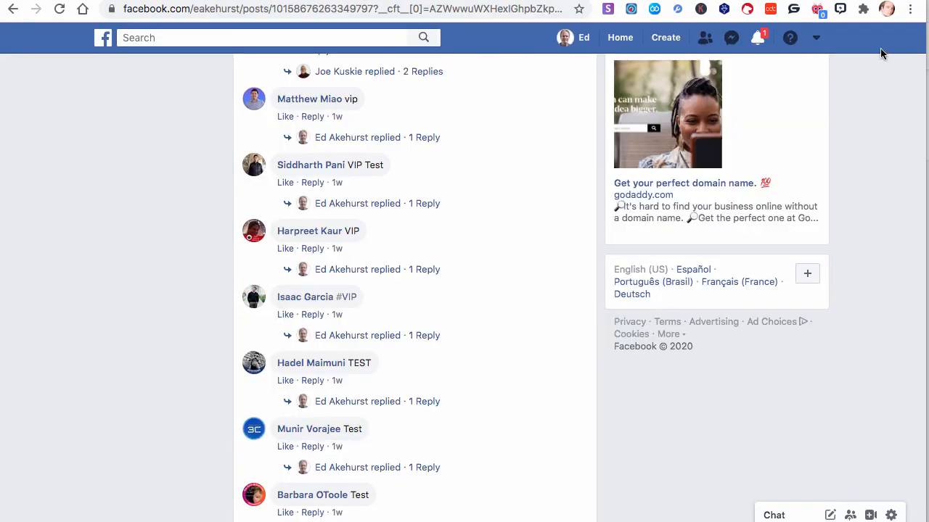
Open the Test Post card for editing from the Genius Posts card list, confirm the edit, and review all its settings.
click(839, 9)
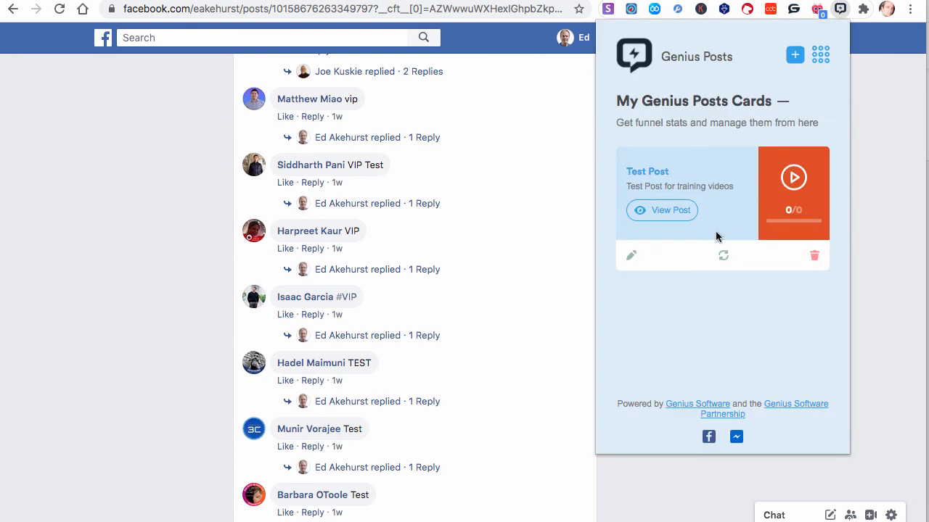
click(632, 257)
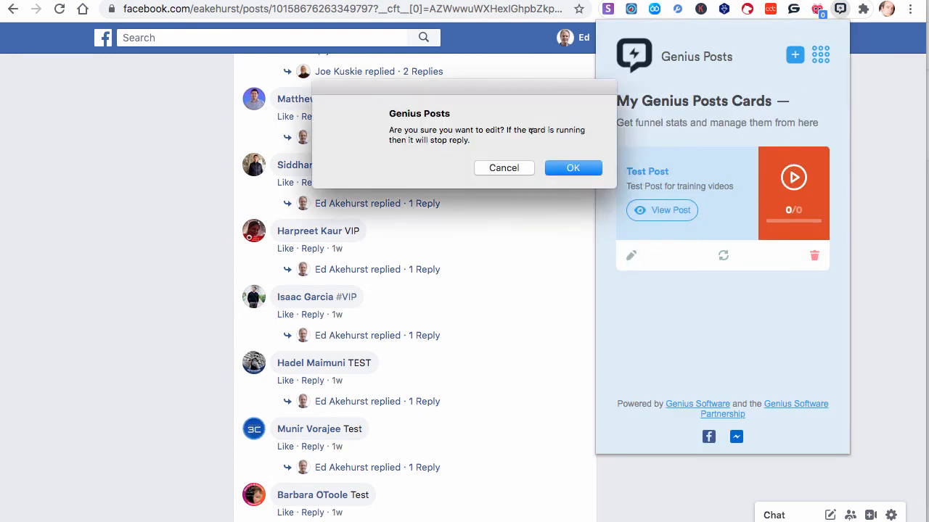
click(564, 170)
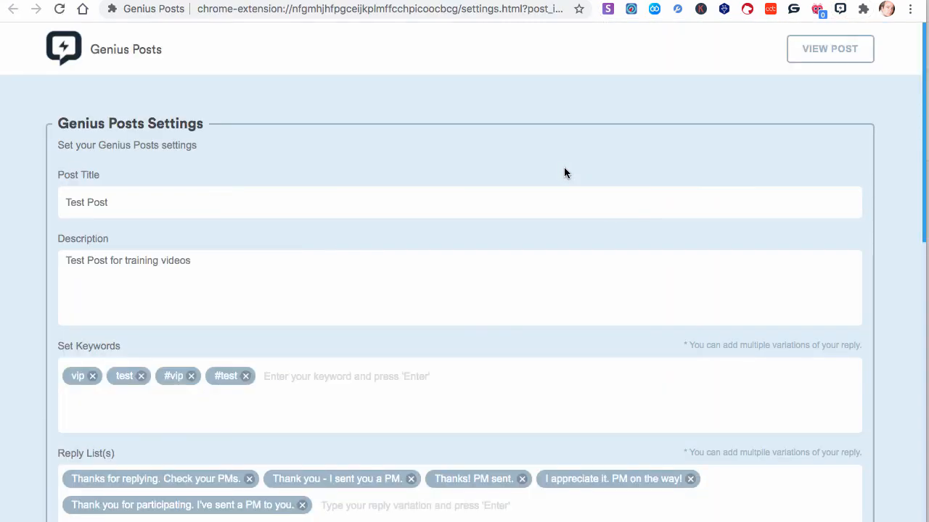
scroll(564, 173, down, 4)
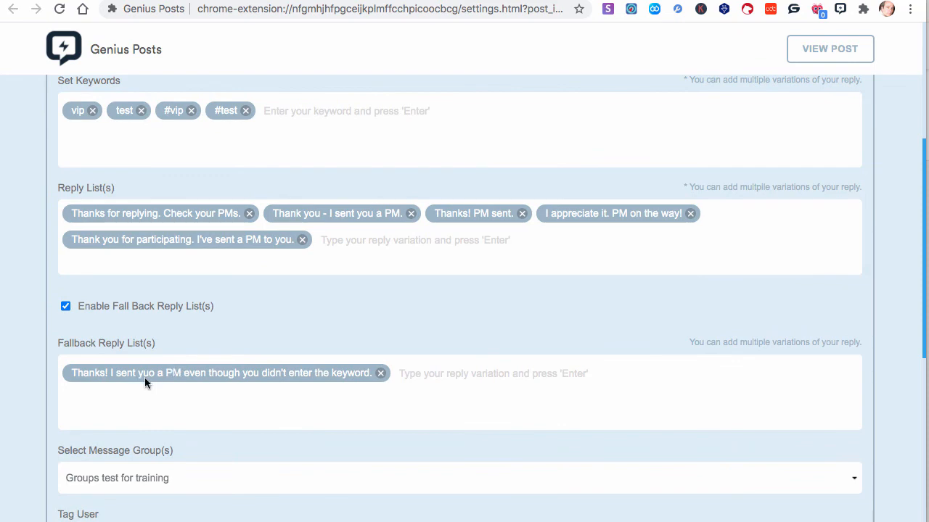
scroll(421, 391, down, 5)
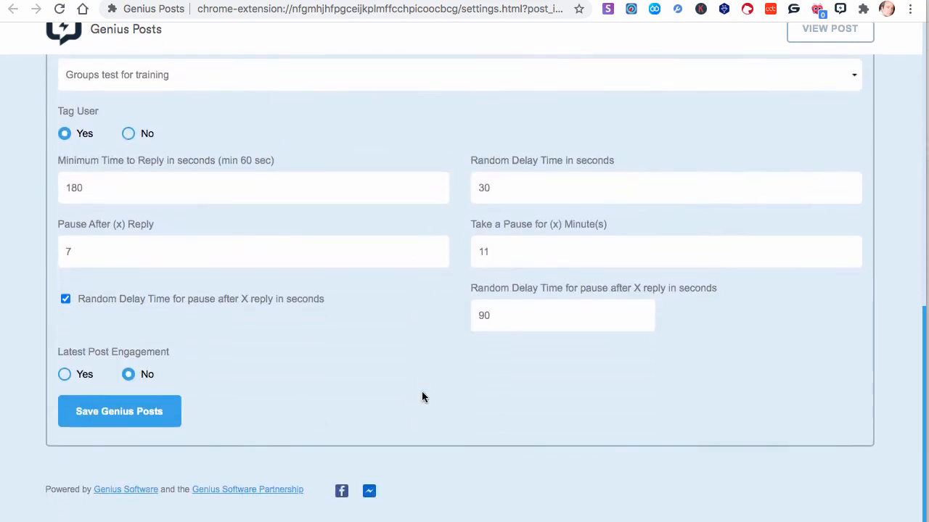
Save the Test Post settings, acknowledge the save message, and reopen the Genius Posts card list.
click(122, 435)
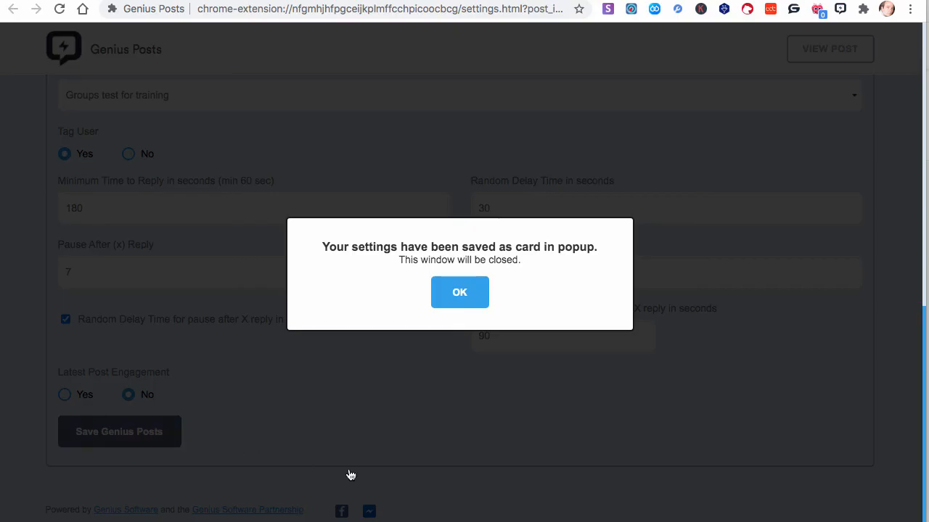
click(462, 291)
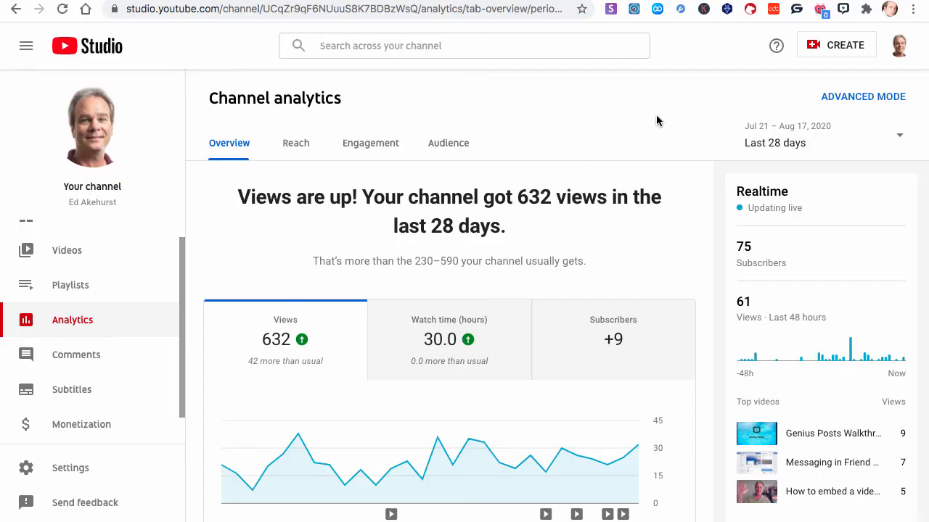
click(842, 10)
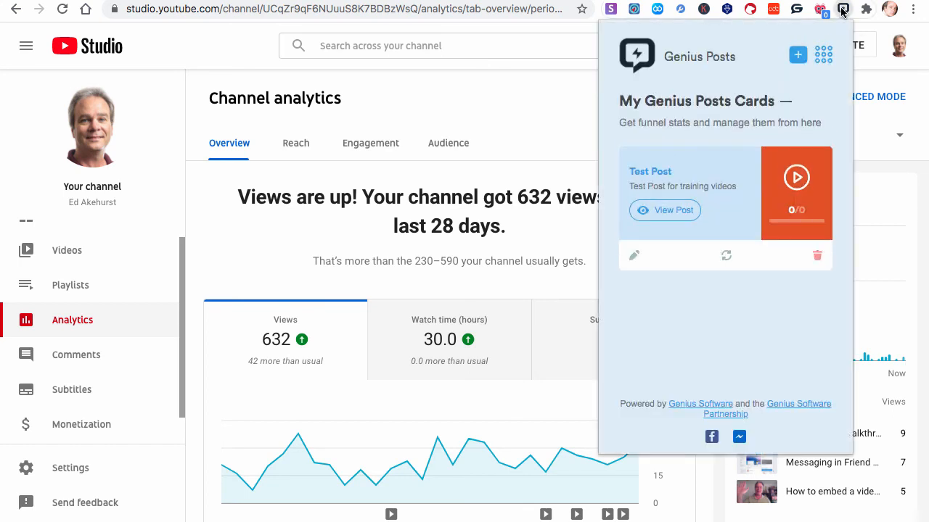